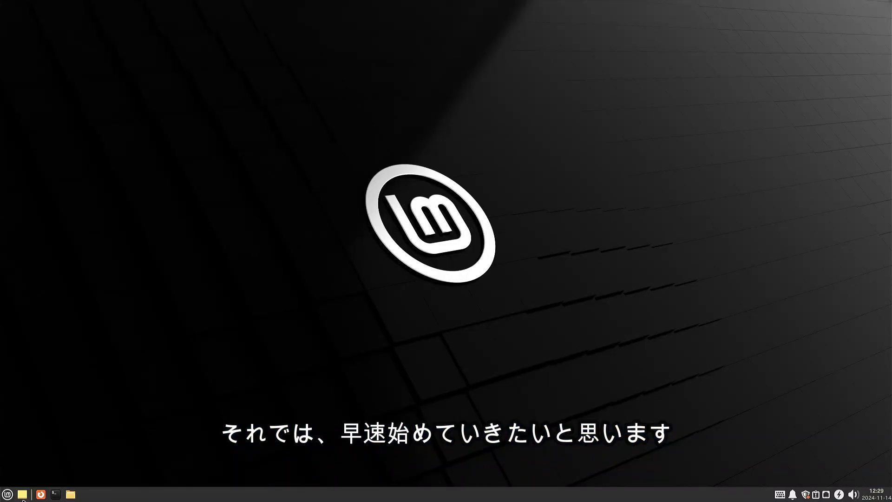
Step: Launch Google Chrome from the Internet applications and maximize its window
left_click(8, 495)
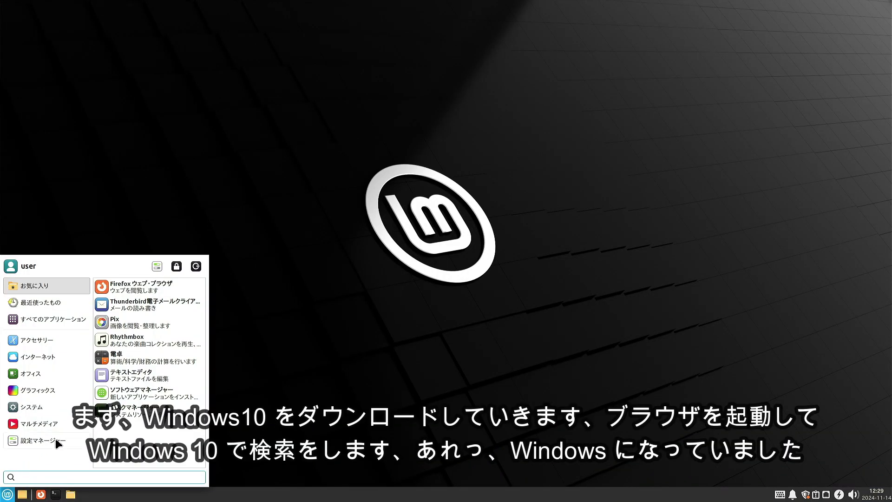
mouse_move(63, 359)
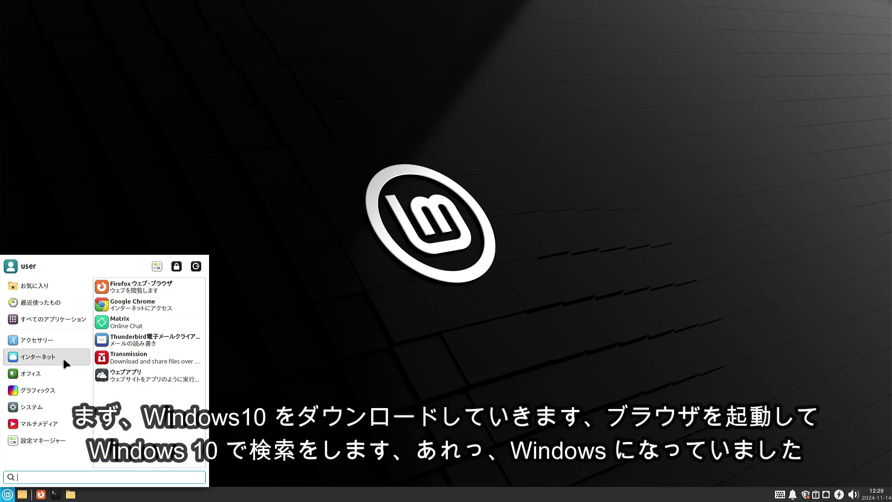
left_click(181, 315)
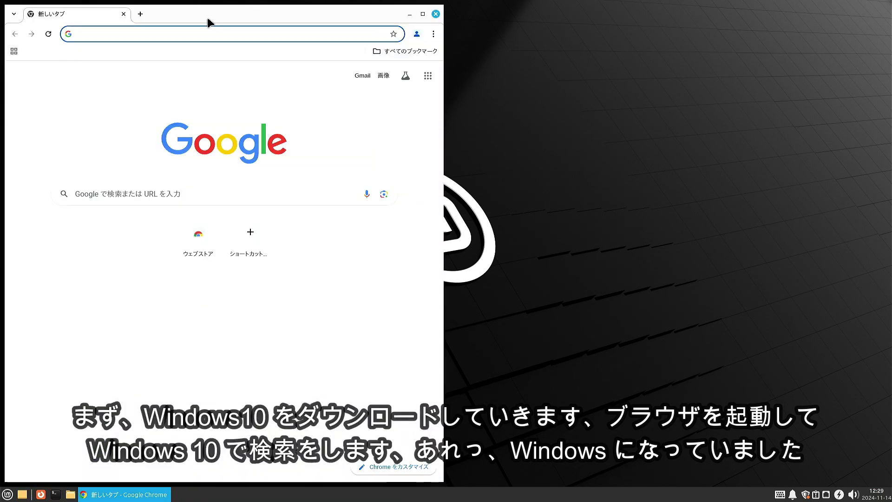
left_click(179, 29)
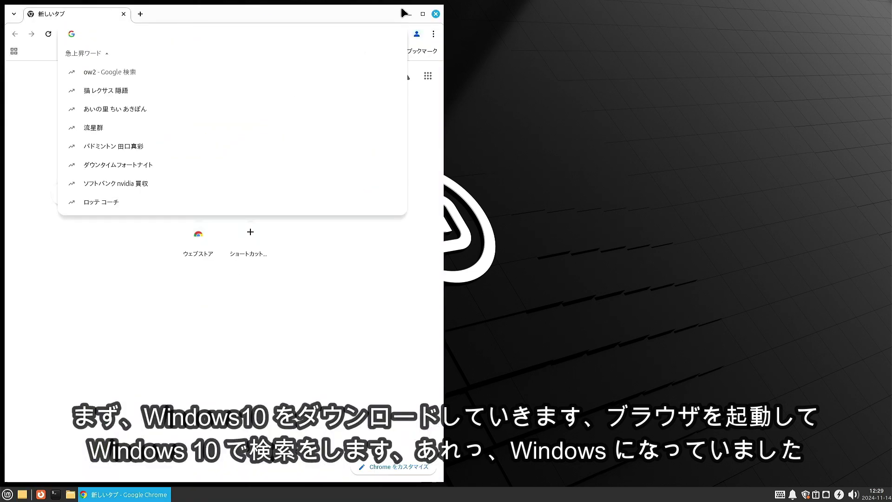
left_click(423, 14)
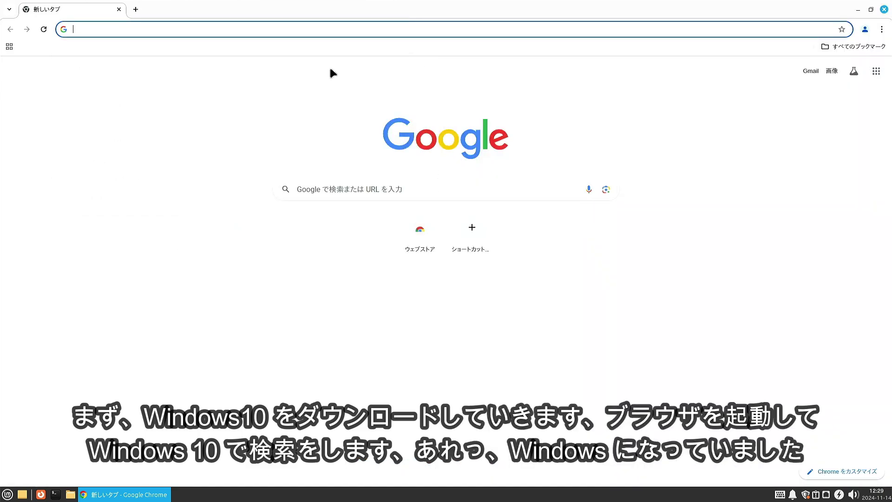
Step: Search the web for "windows" and open Microsoft's Windows 10 disk image result
type("win")
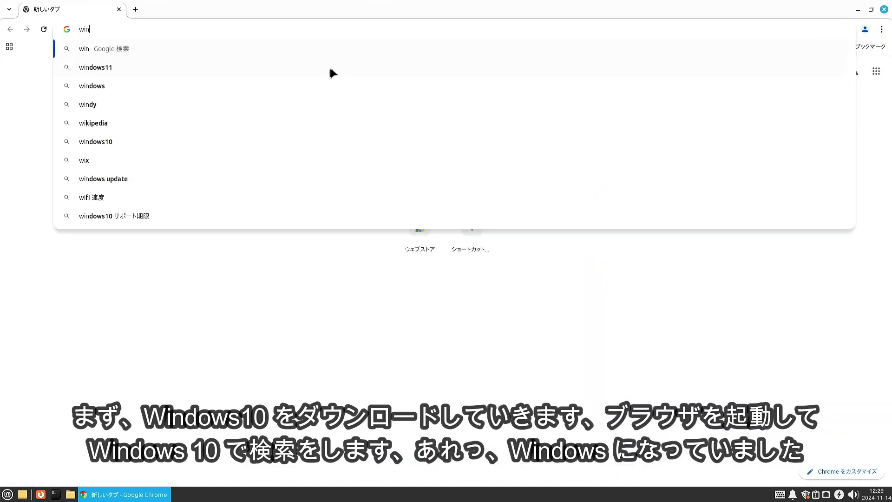
type("dows")
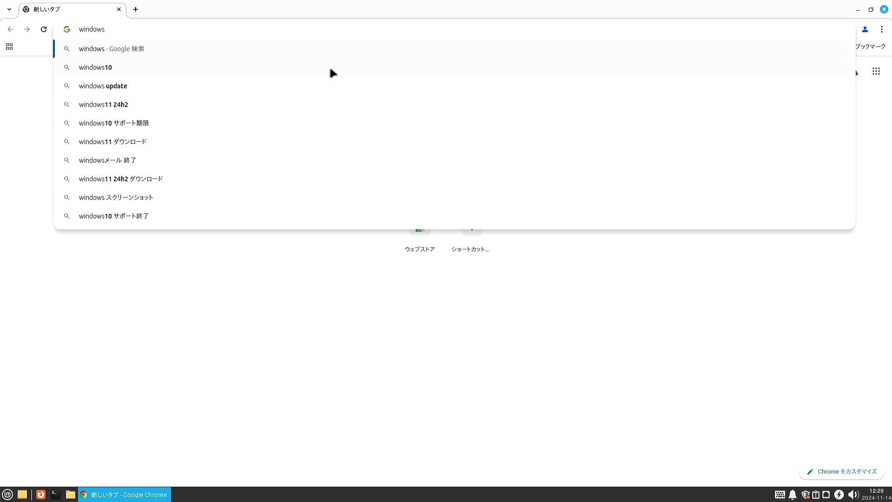
key("Return")
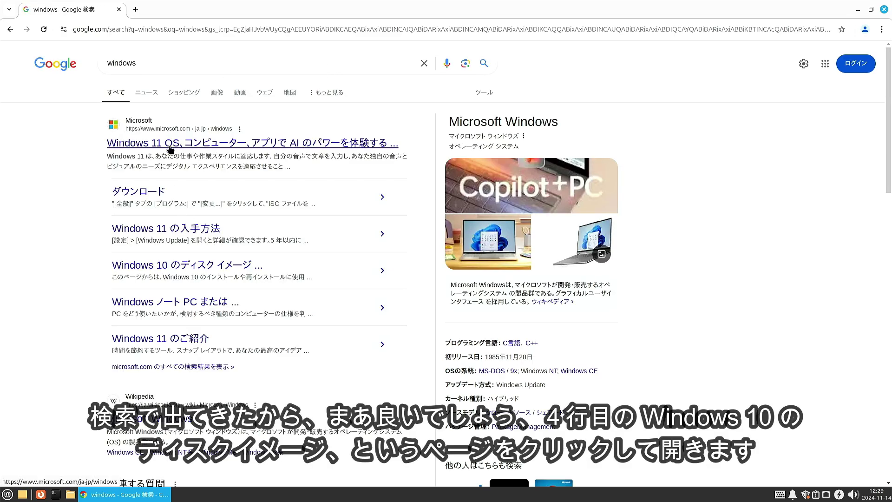
left_click(188, 267)
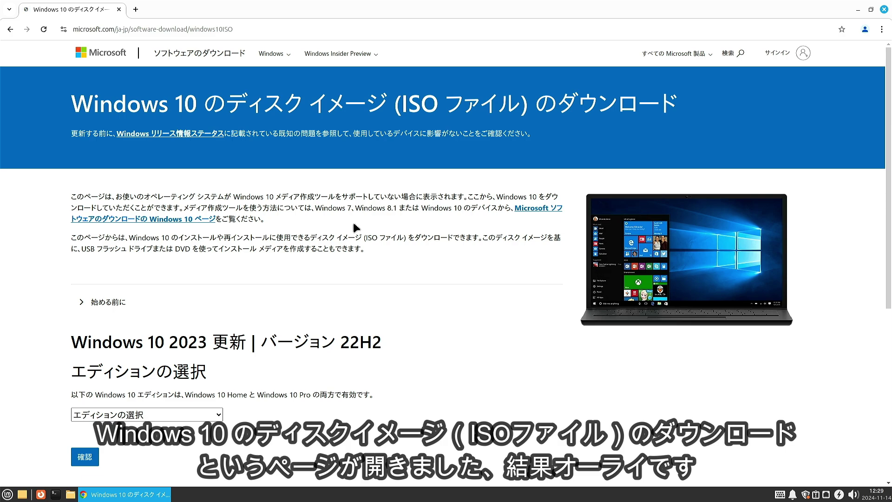
Step: Select the edition Windows 10 (マルチエディション ISO) on the download page and confirm it
scroll(353, 223, "down", 2)
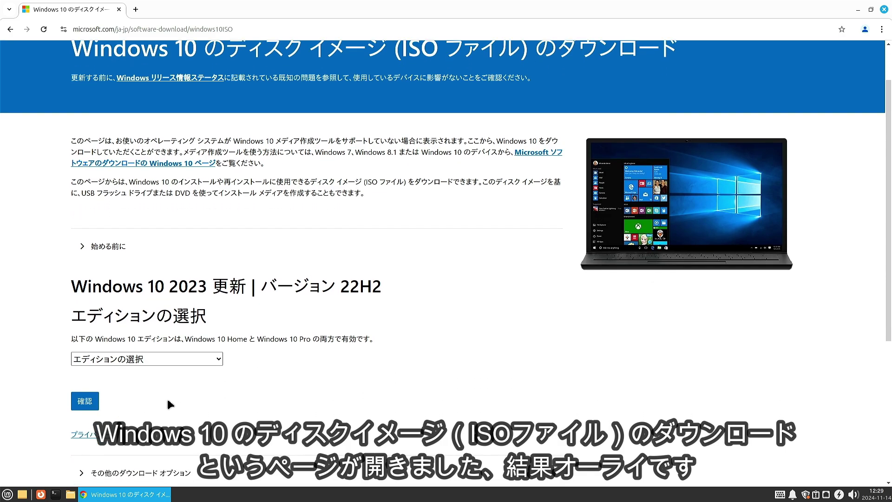
left_click(196, 359)
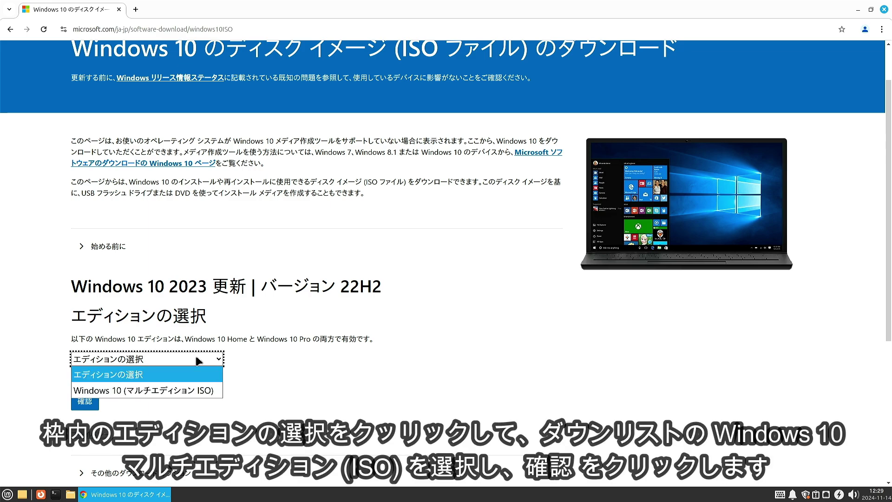
left_click(180, 391)
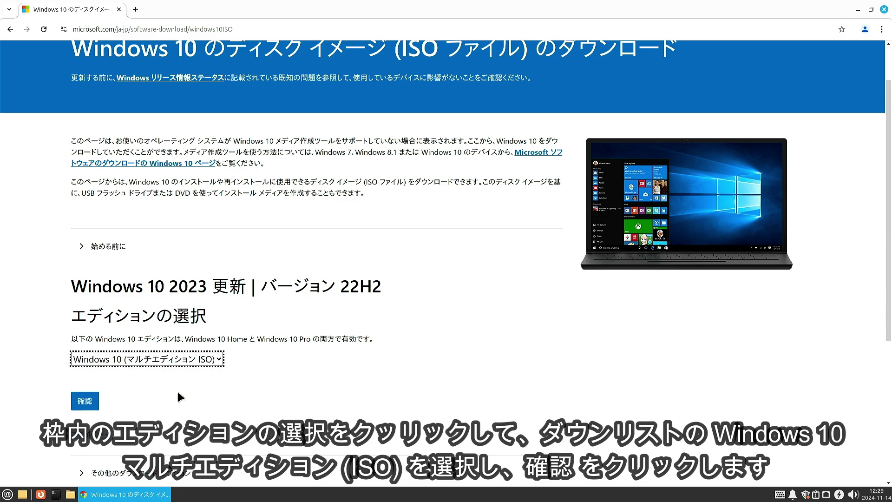
left_click(84, 403)
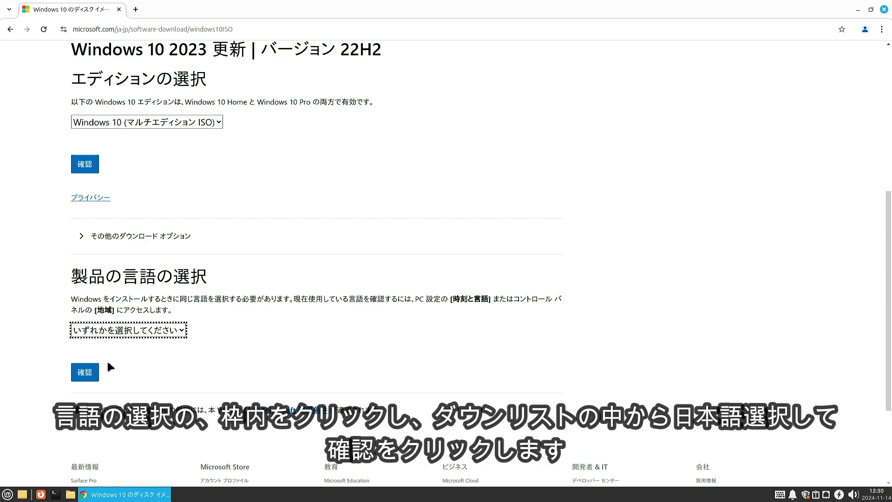
Step: Select 日本語 as the product language for the Windows 10 download and confirm it
left_click(161, 331)
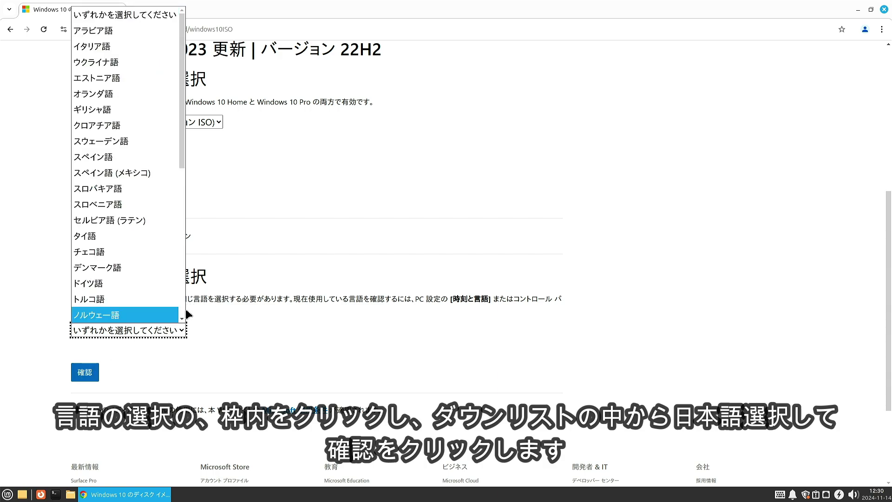
scroll(185, 315, "down", 6)
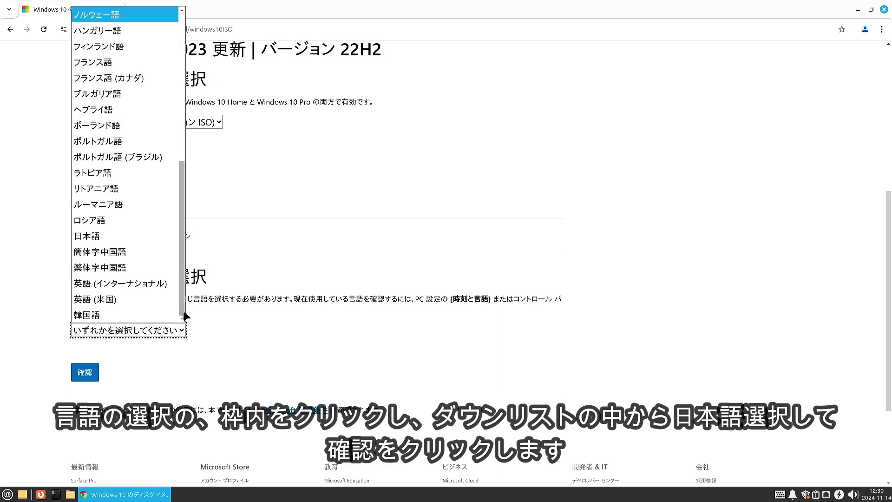
left_click(118, 243)
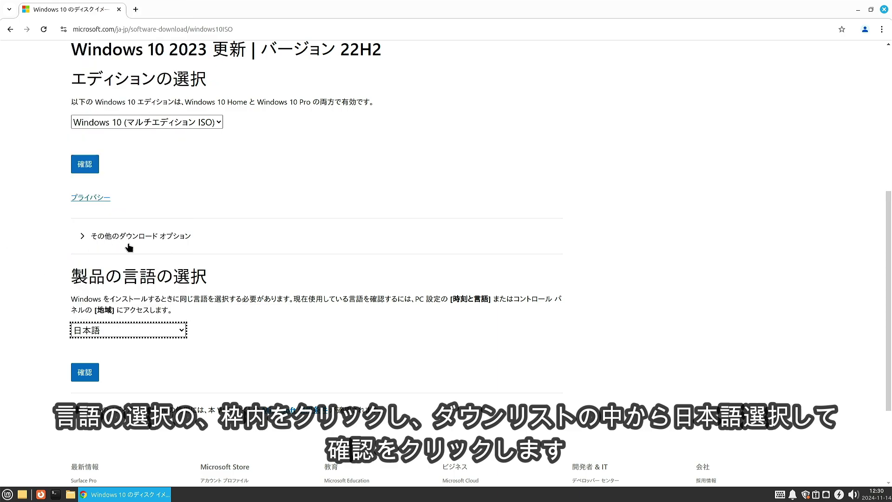
left_click(85, 374)
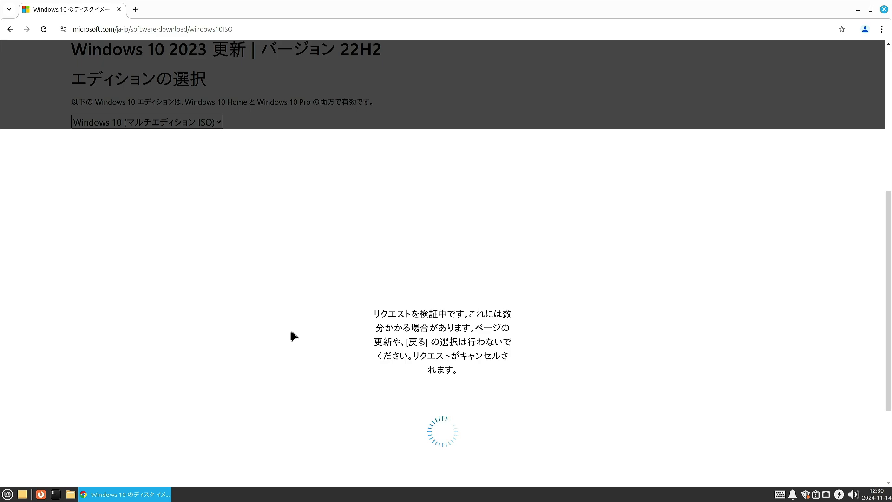
Step: Download the 64-bit Japanese Windows 10 ISO, check the recent downloads, and close the browser
scroll(213, 338, "down", 1)
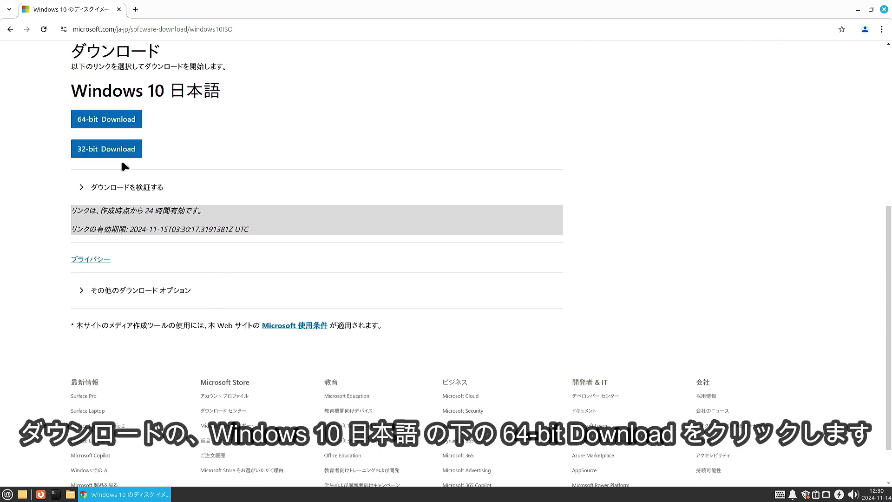
left_click(119, 120)
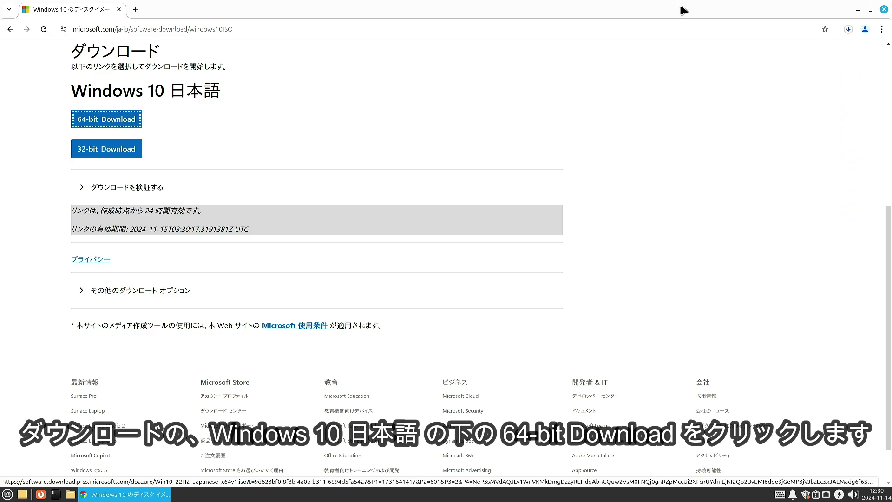
left_click(849, 31)
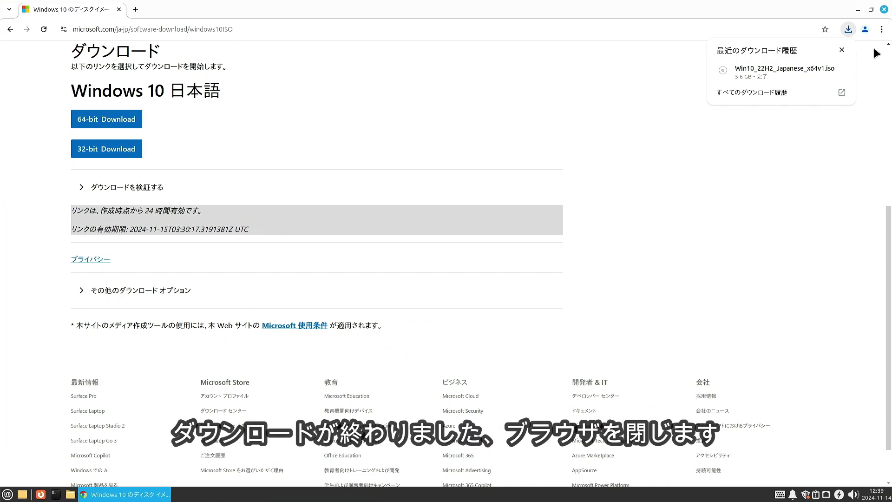
left_click(884, 12)
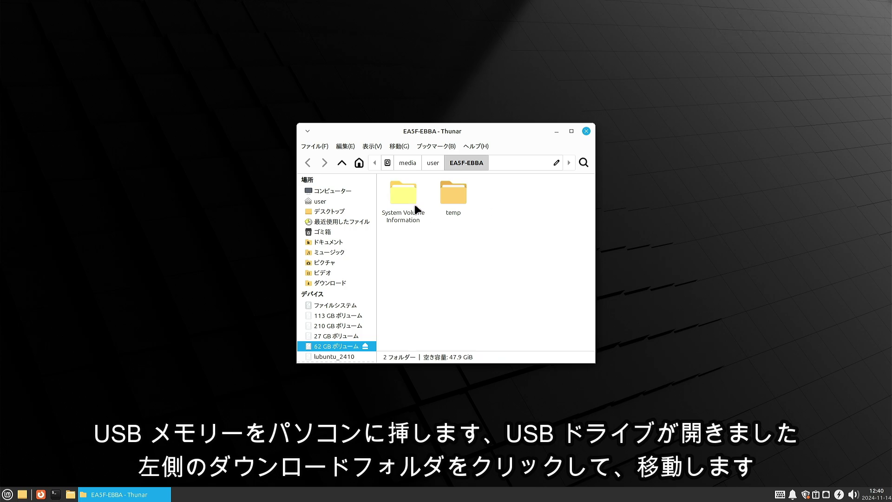
Step: Copy the file Win10_22H2_Japanese_x64v1.iso from the ダウンロード folder
left_click(335, 283)
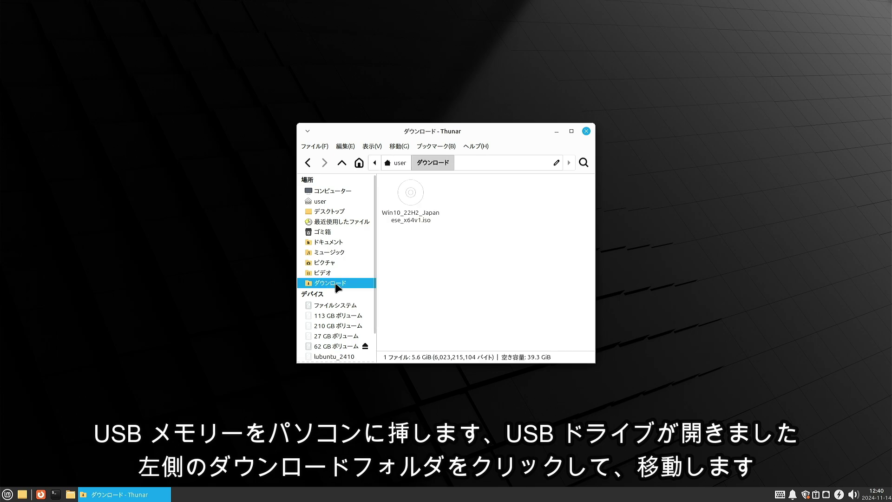
left_click(411, 195)
right_click(411, 195)
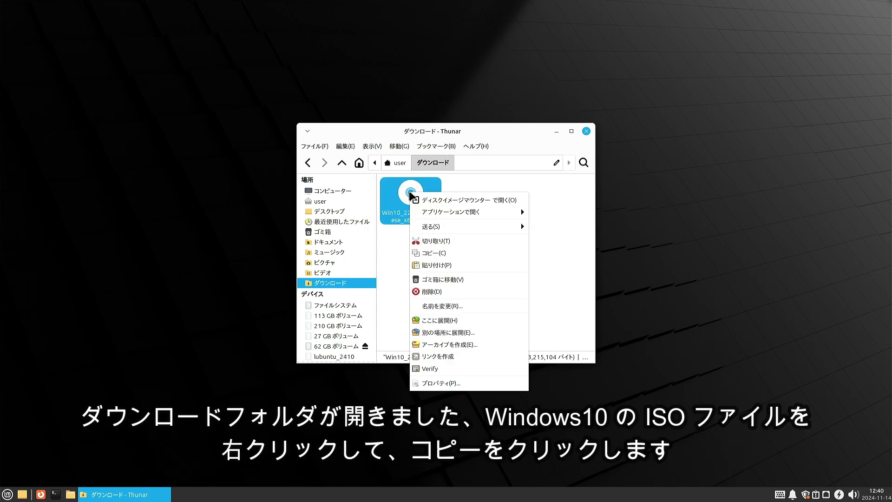
left_click(453, 255)
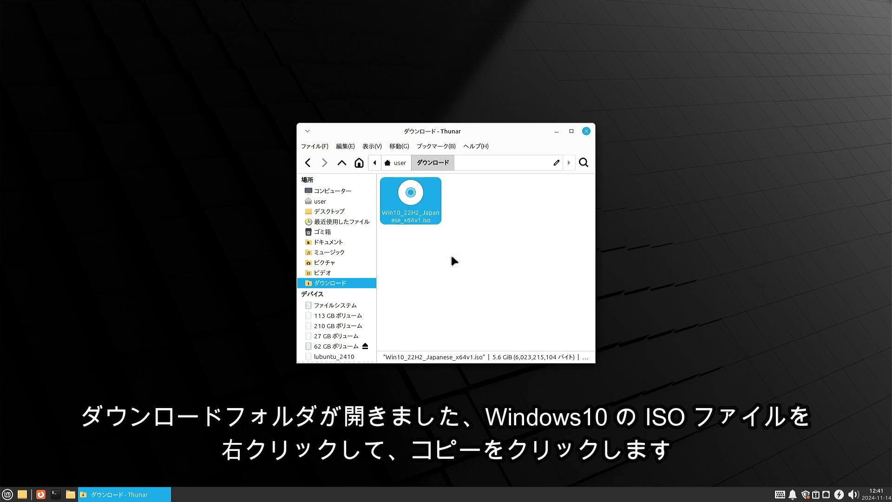
Step: Paste the copied Windows 10 ISO into the USB drive EA5F-EBBA and close the file manager
left_click(308, 165)
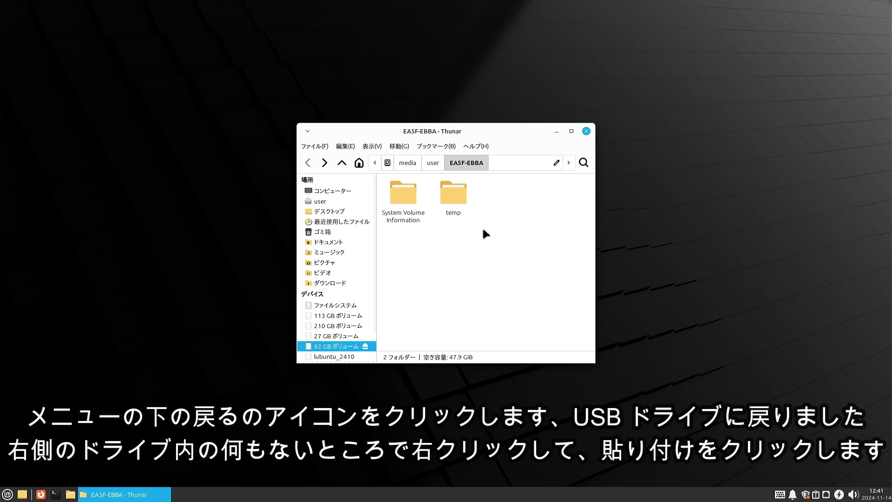
right_click(488, 248)
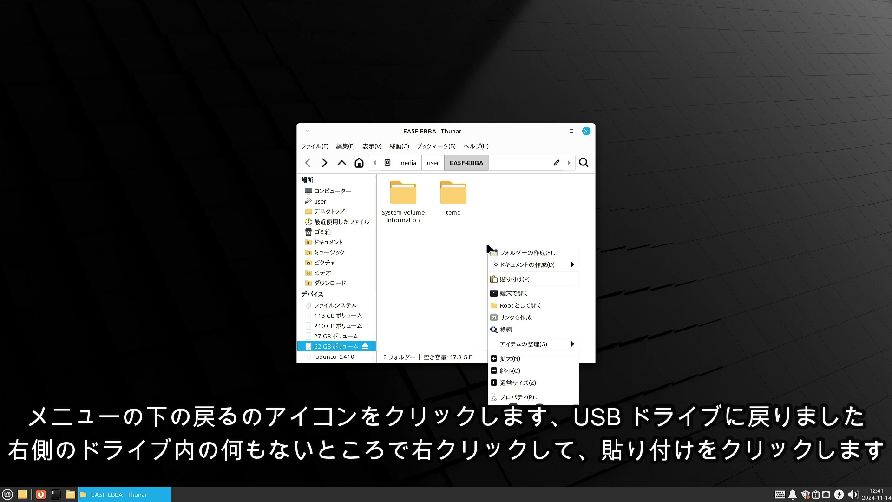
left_click(515, 281)
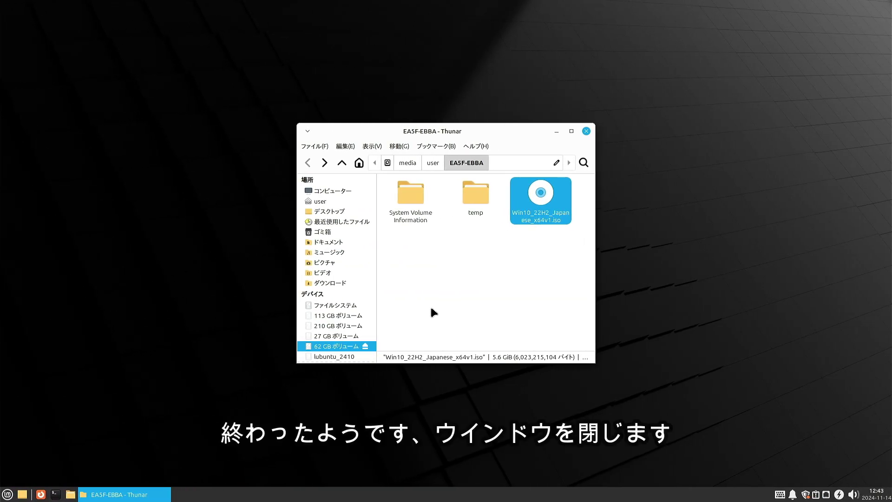
left_click(586, 128)
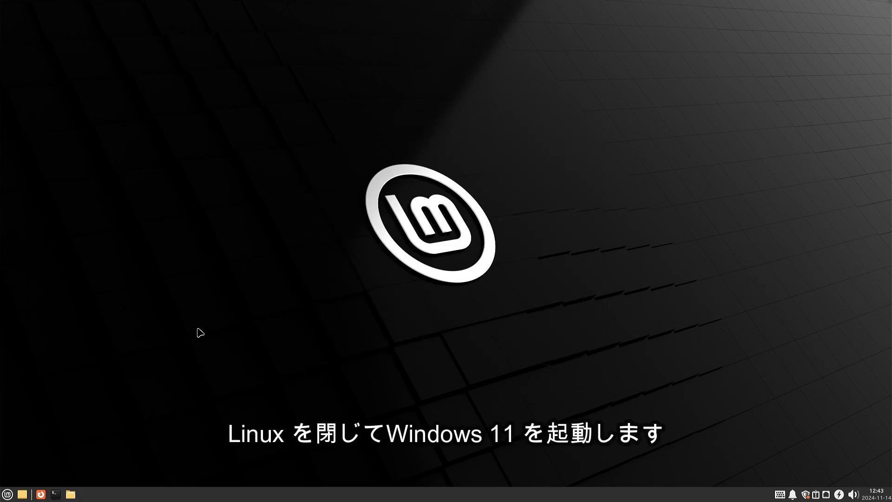
Step: Restart the computer and boot into Windows with the Windows Boot Manager (on /dev/sda1) entry
left_click(7, 494)
left_click(194, 269)
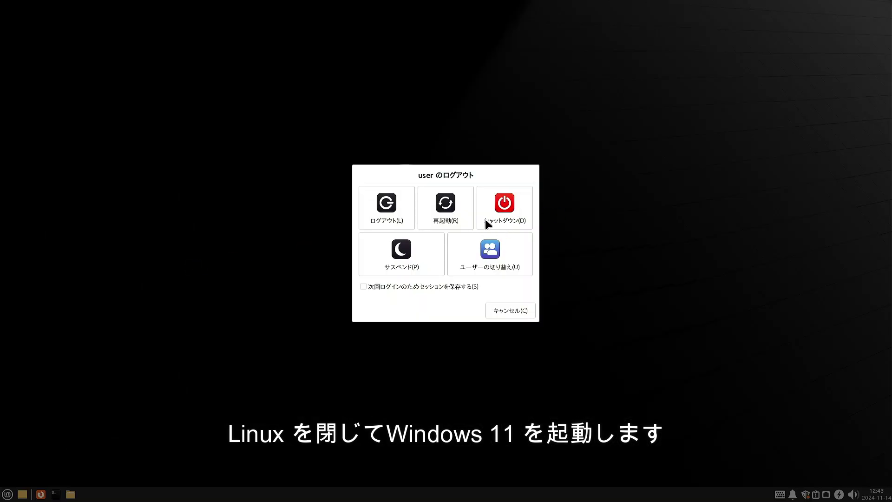
left_click(445, 207)
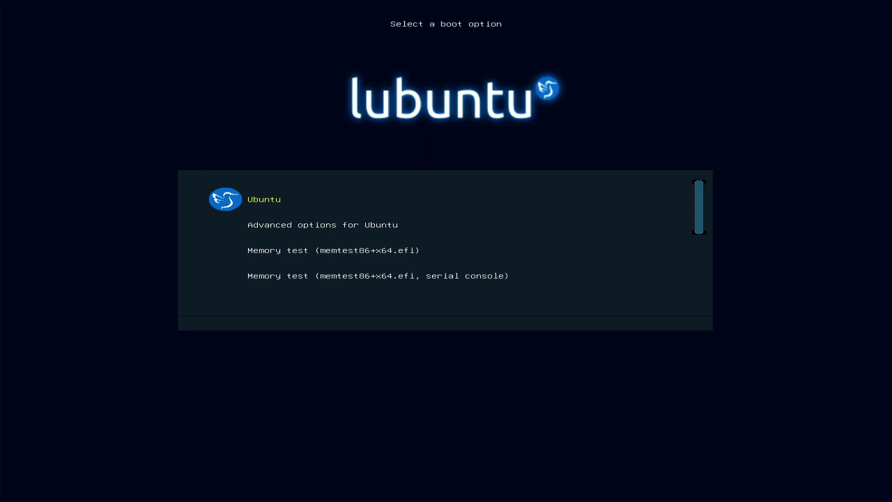
key("Down")
key("Down")
key("Down")
key("Down")
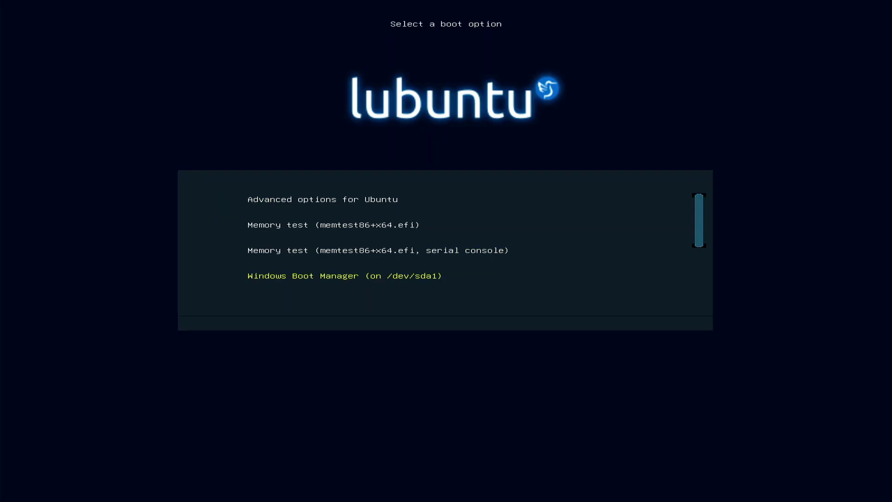
key("Return")
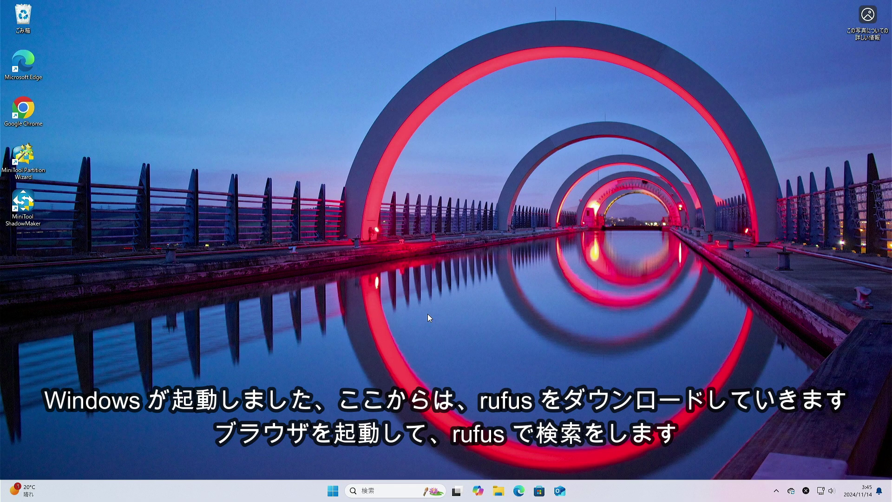
Step: Search the web for rufus in Google Chrome and open the Japanese Rufus site at rufus.ie/ja
double_click(20, 111)
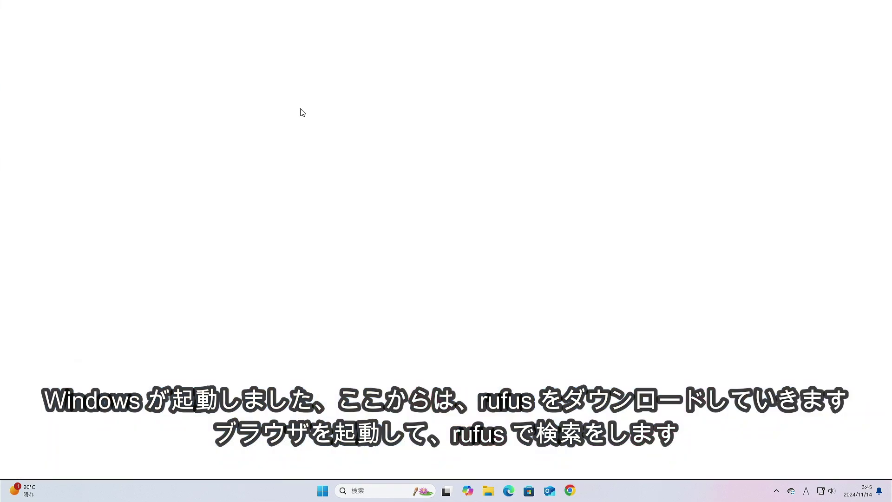
left_click(200, 29)
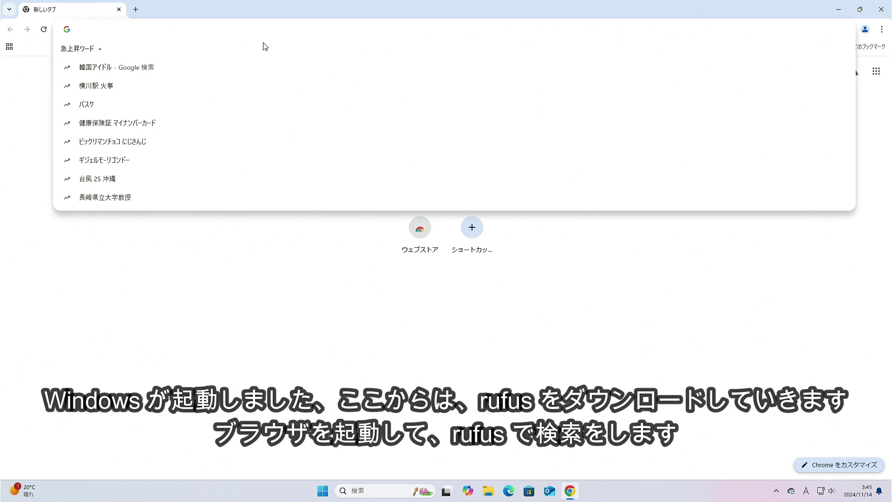
type("ru")
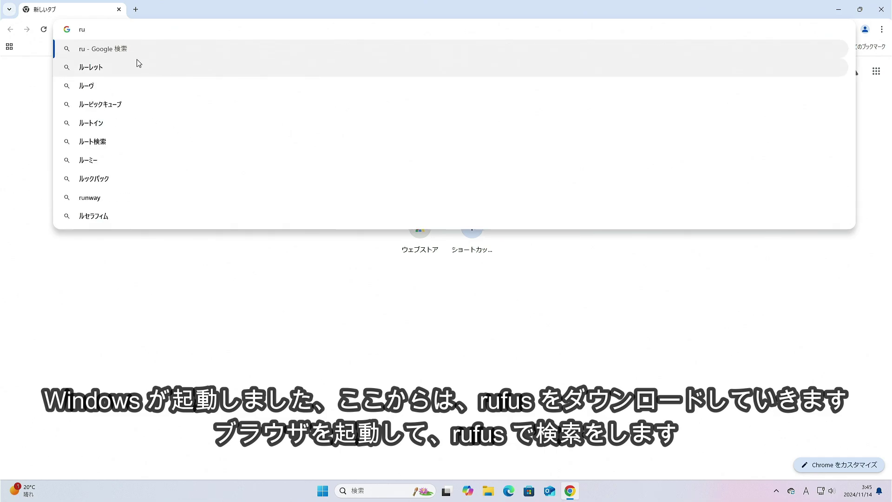
type("fu")
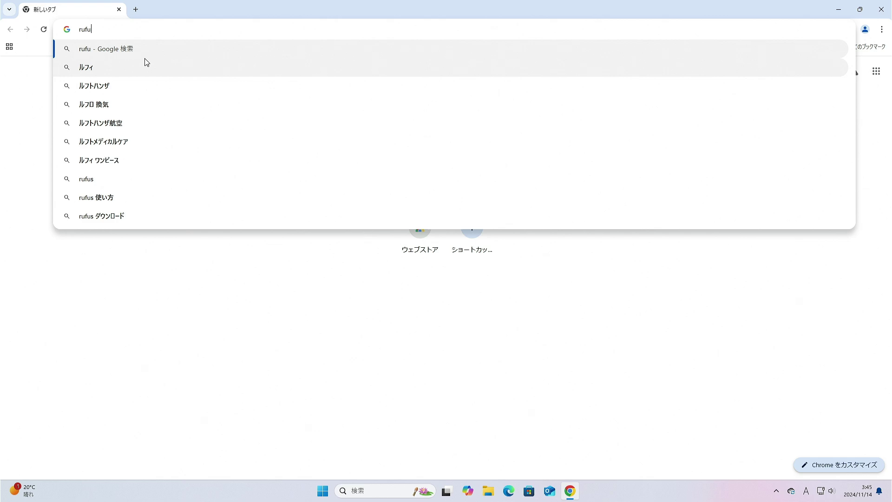
type("s")
key("Return")
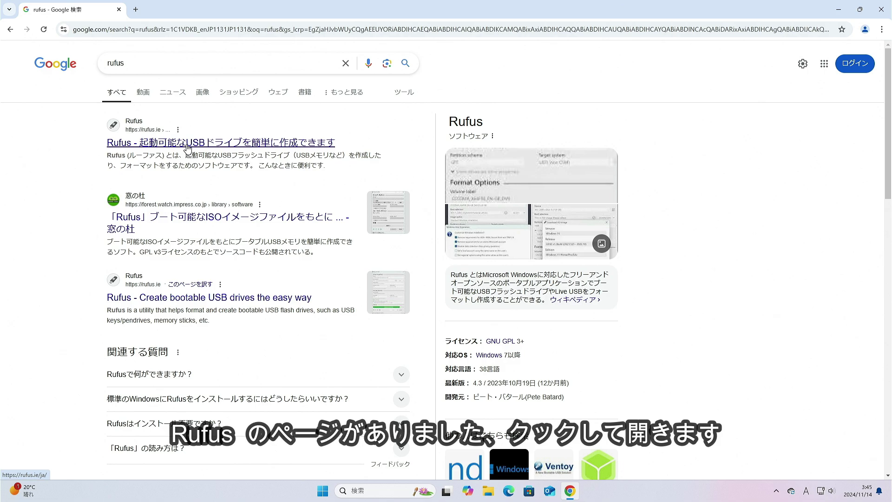
left_click(188, 147)
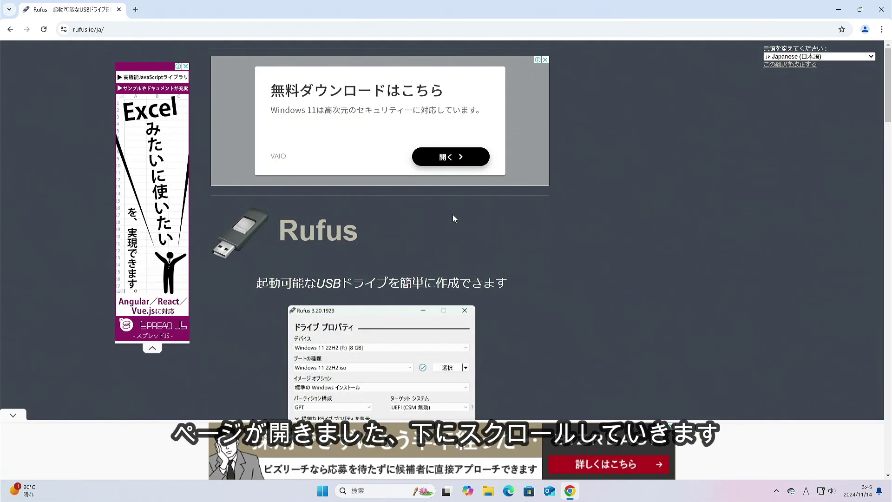
Step: Download the standard Windows x64 release rufus-4.6.exe and dismiss the advertisement that interrupts it
left_click(13, 415)
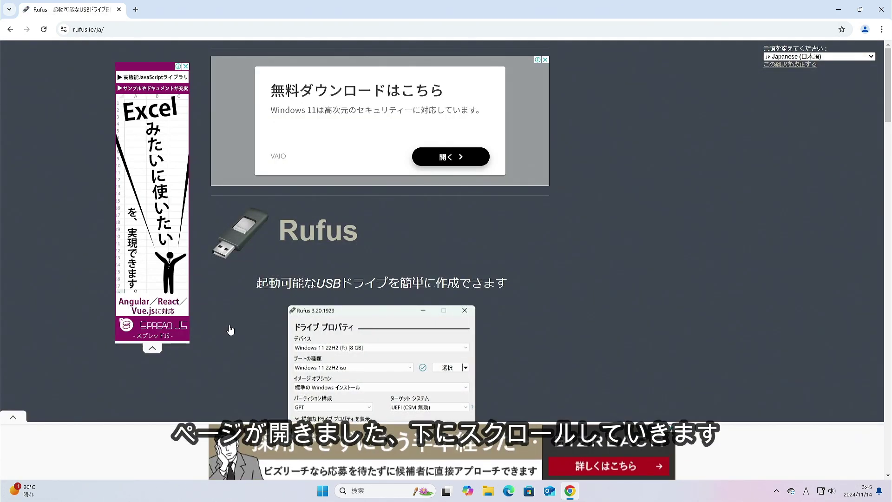
scroll(230, 330, "down", 10)
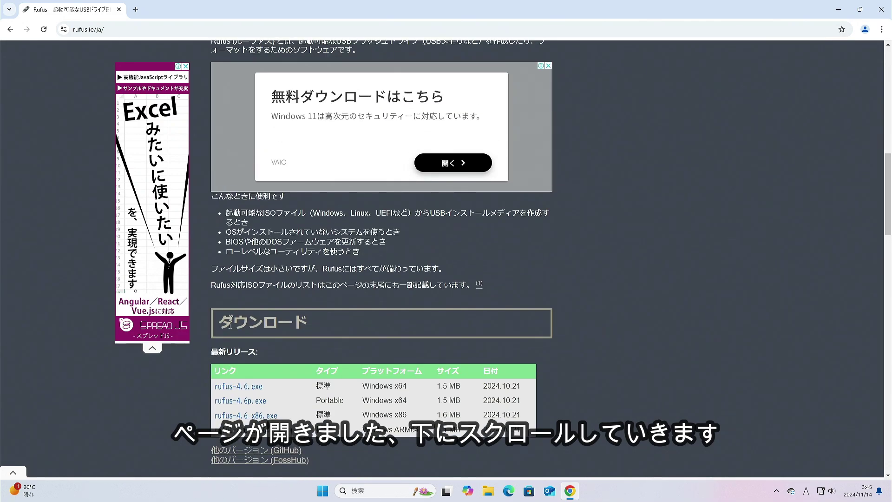
scroll(230, 324, "down", 4)
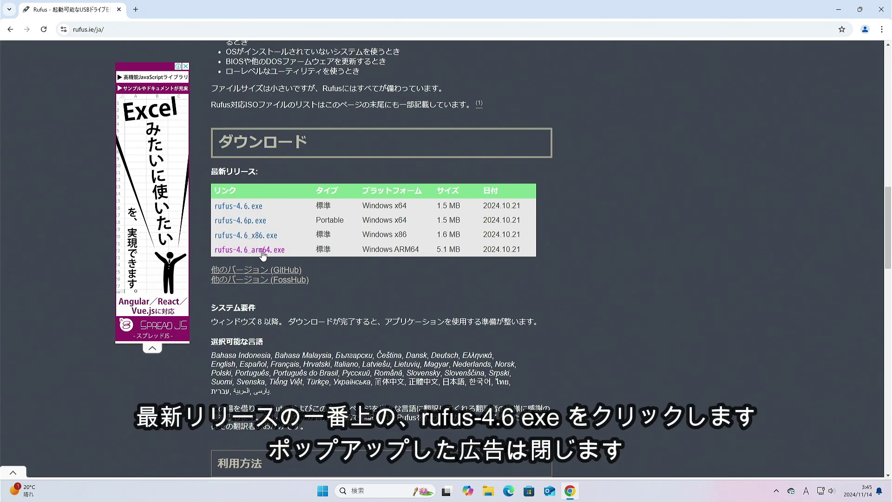
left_click(252, 210)
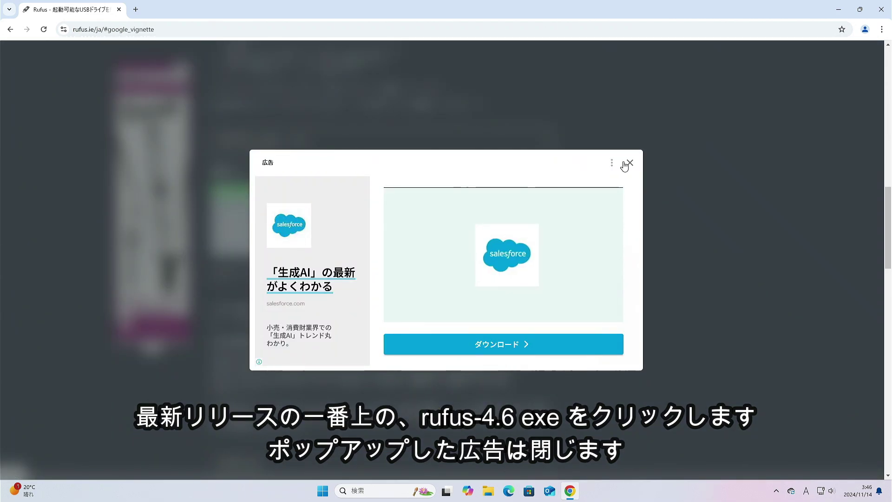
left_click(622, 165)
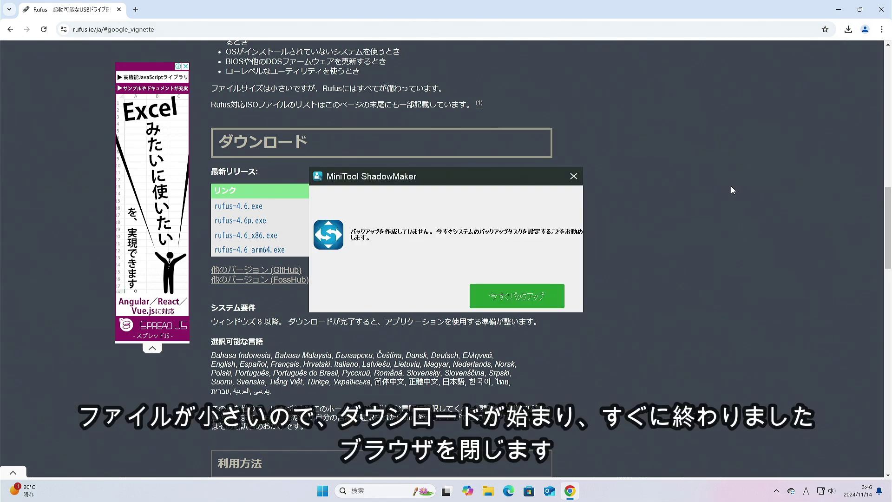
Step: Dismiss the MiniTool ShadowMaker backup reminder, then check the recent downloads and close the browser
left_click(574, 176)
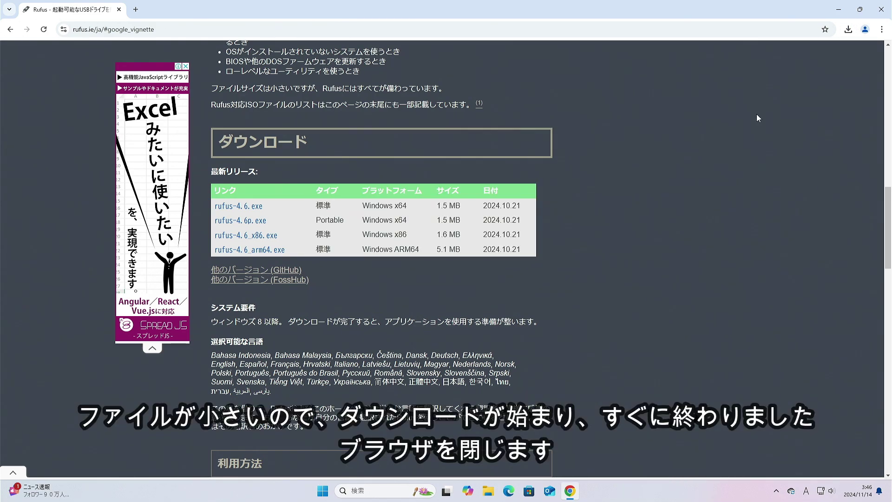
left_click(849, 29)
left_click(882, 9)
left_click(882, 10)
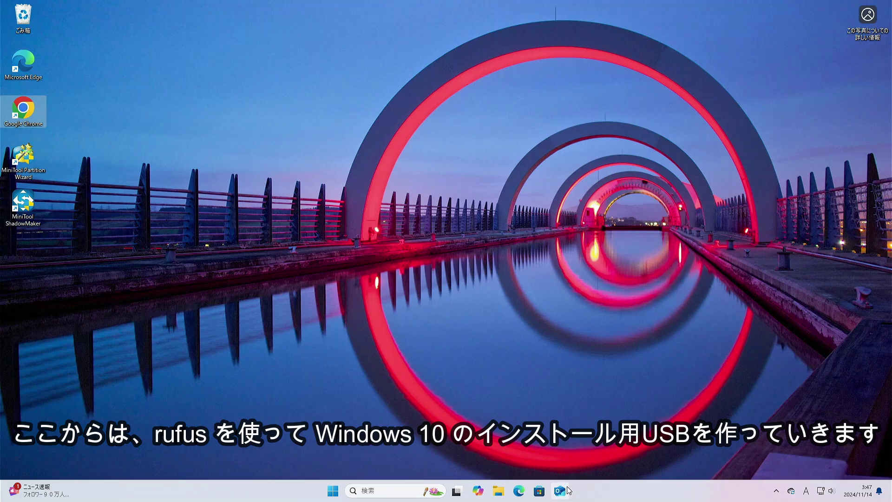
Step: Run rufus-4.6 (1) from the ダウンロード folder in File Explorer and allow it to make changes to the device
left_click(495, 499)
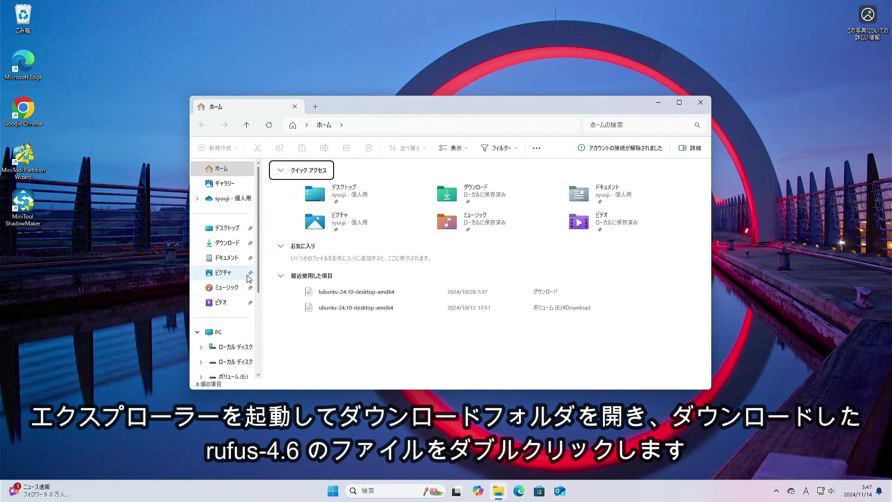
left_click(229, 242)
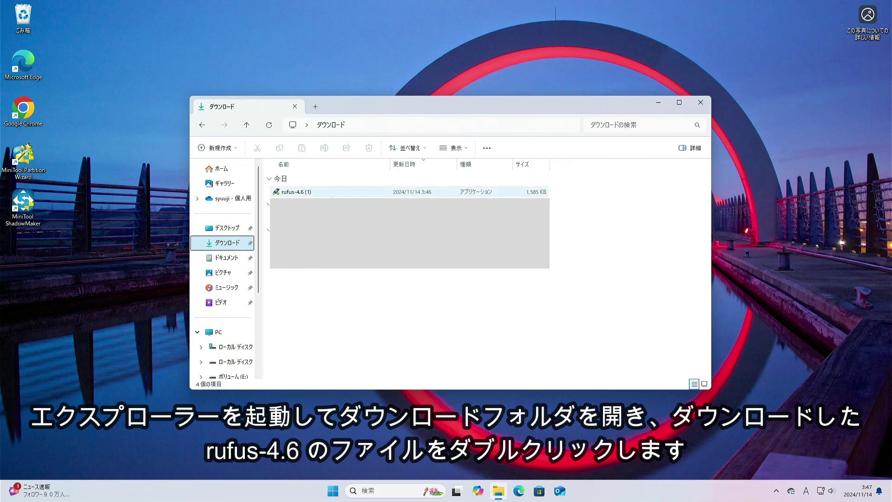
double_click(333, 193)
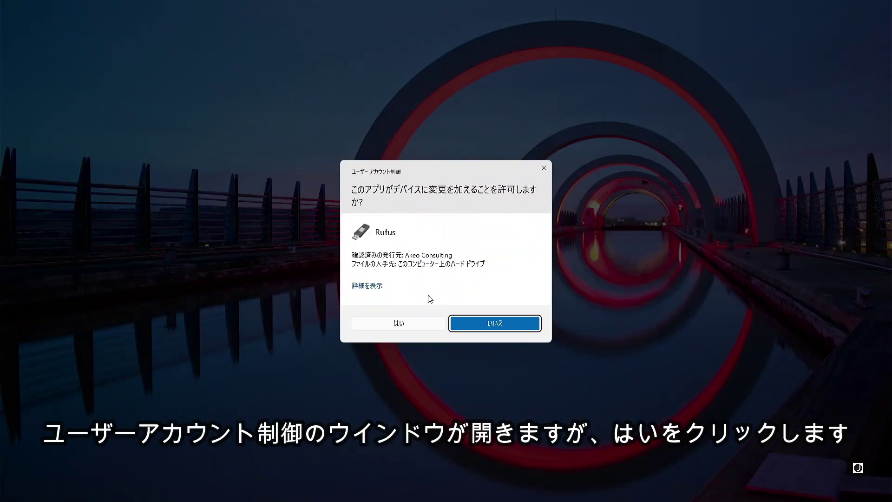
left_click(411, 325)
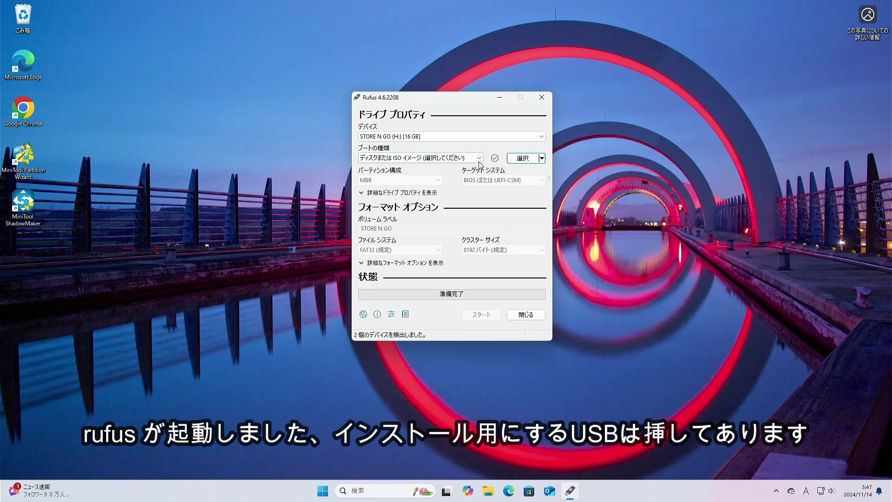
Step: Load Win10_22H2_Japanese_x64v1 from the USB drive (G:) as the boot image for the STORE N GO (H:) device
left_click(541, 159)
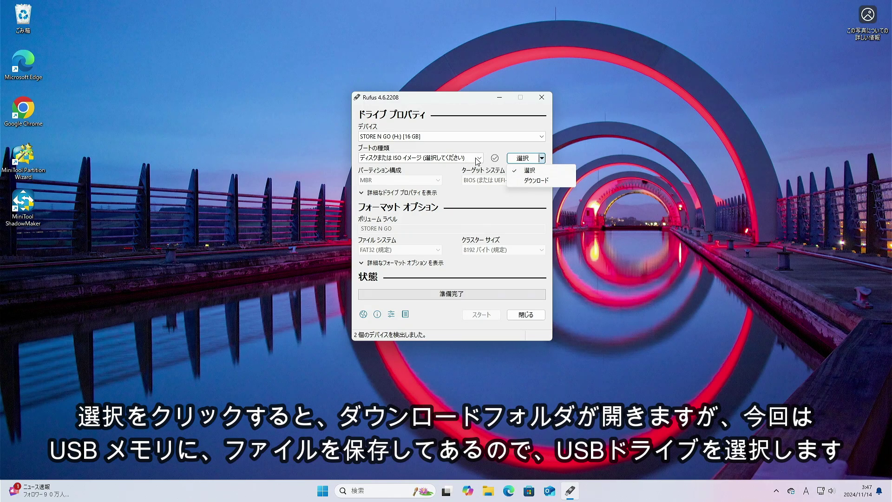
left_click(523, 158)
left_click(522, 159)
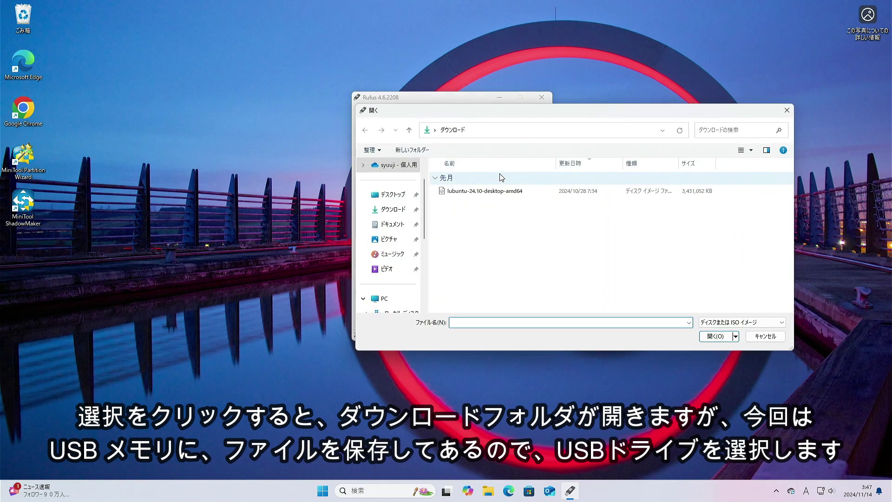
scroll(399, 257, "down", 2)
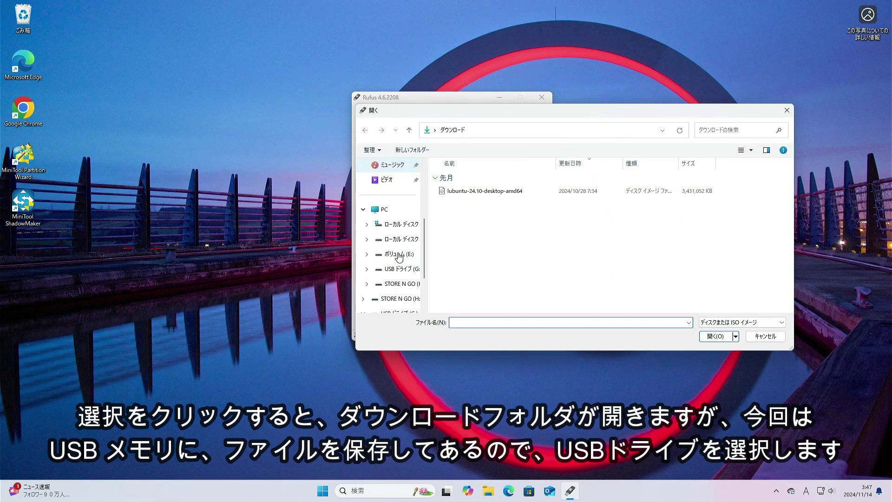
left_click(405, 284)
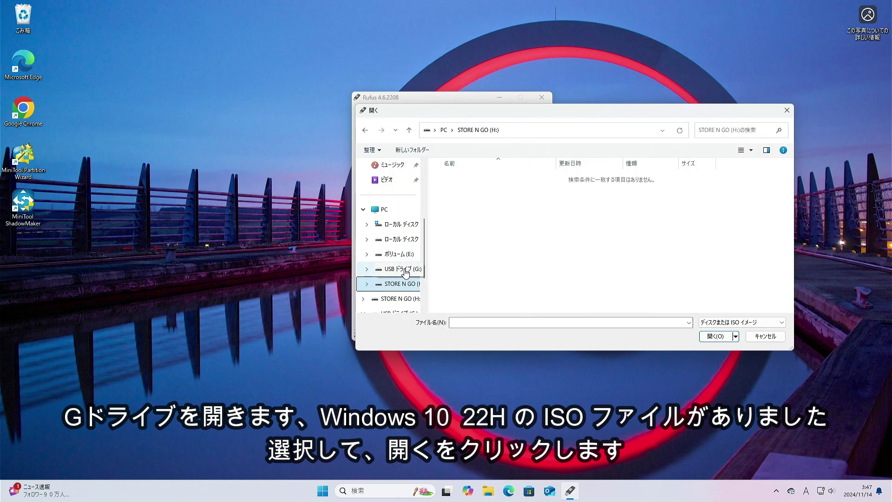
left_click(401, 270)
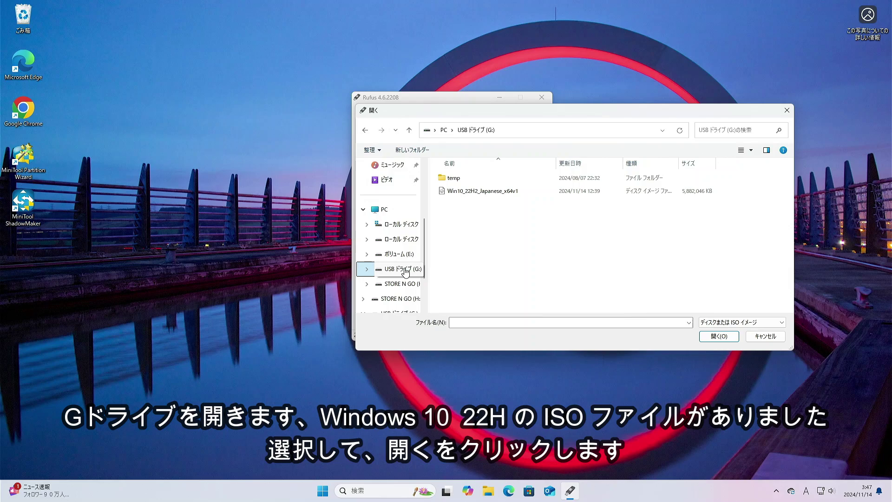
left_click(506, 192)
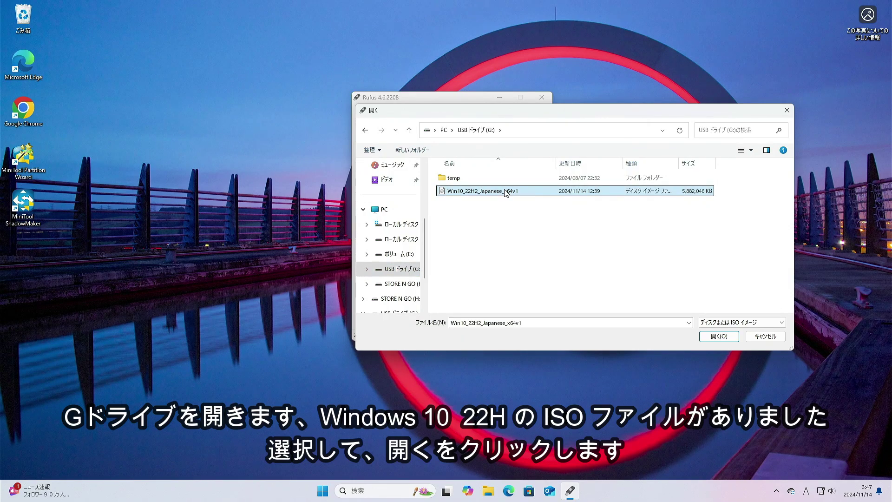
left_click(719, 337)
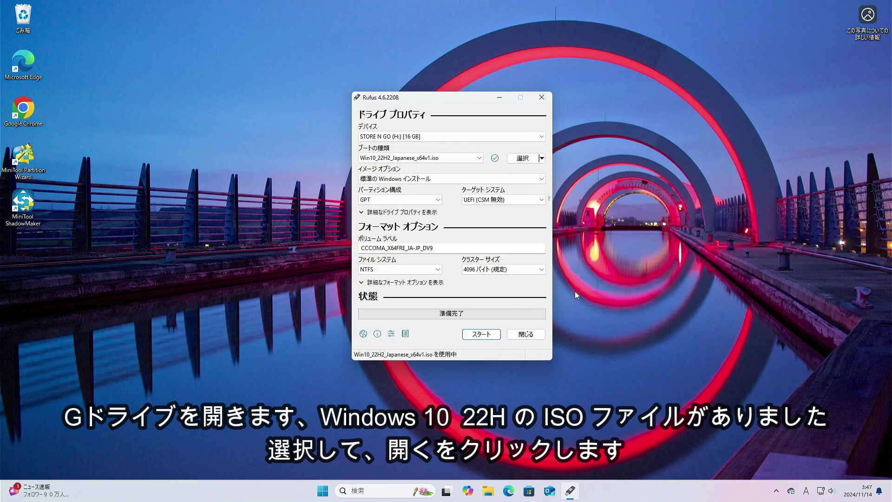
Step: Set the partition scheme (パーティション構成) of the installation USB to MBR
left_click(439, 200)
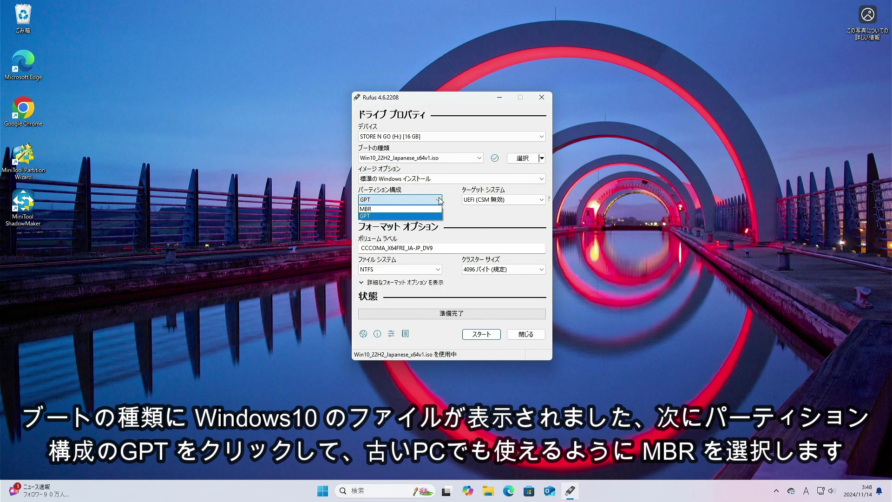
left_click(441, 200)
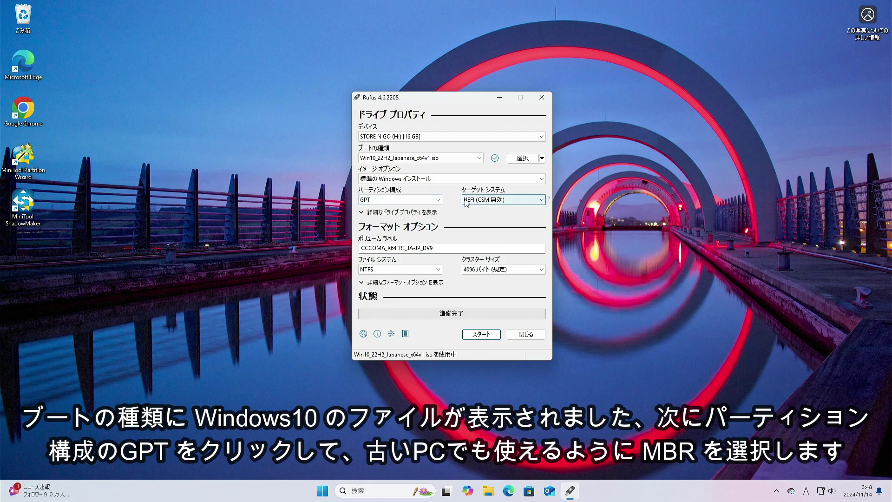
left_click(440, 200)
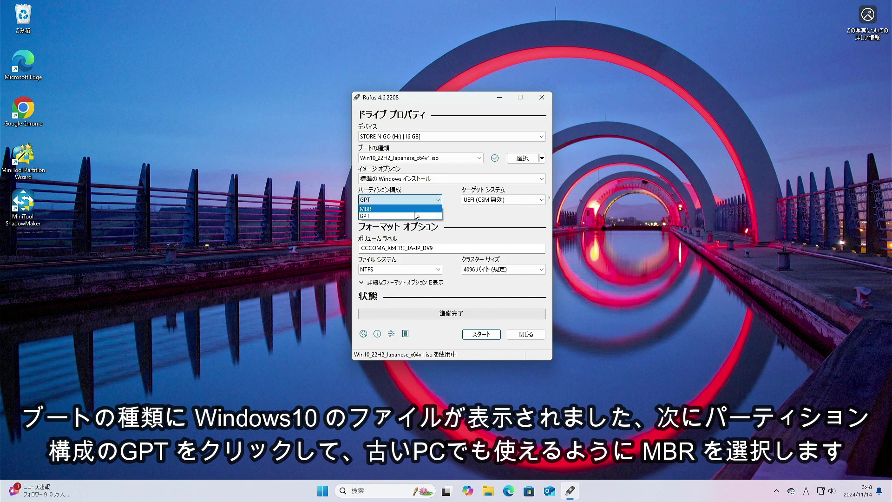
left_click(414, 210)
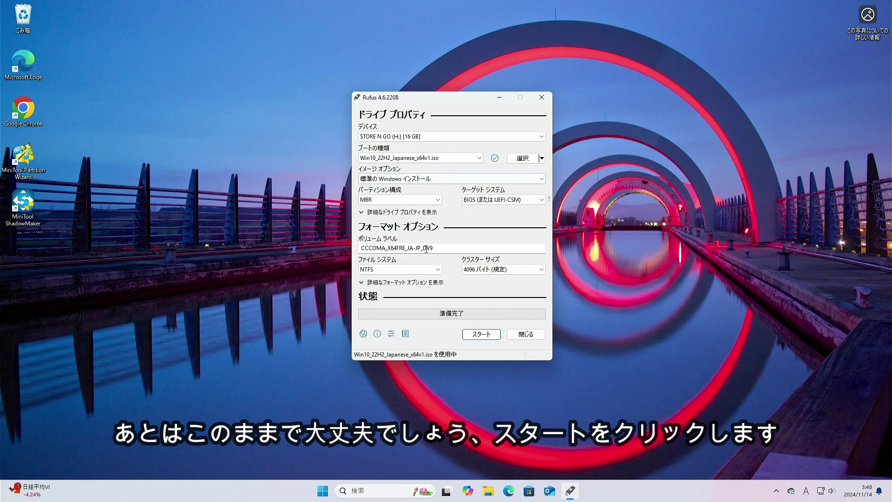
Step: Start creating the installation USB with all four Windows installer customizations enabled, and accept erasing the data on STORE N GO (H:)
left_click(479, 335)
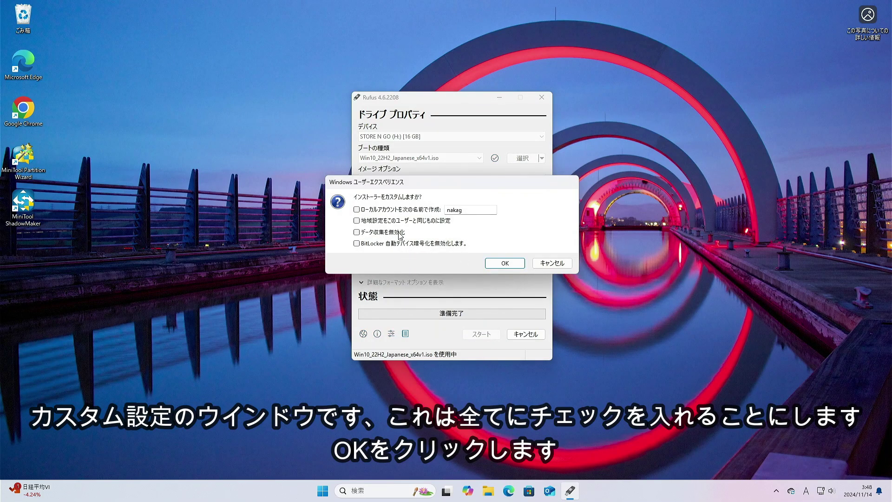
left_click(358, 210)
left_click(359, 221)
left_click(357, 233)
left_click(357, 243)
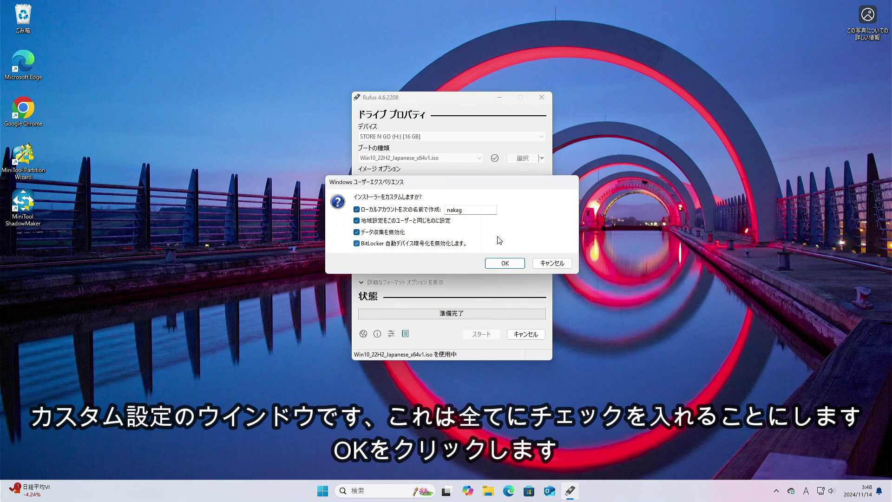
left_click(505, 264)
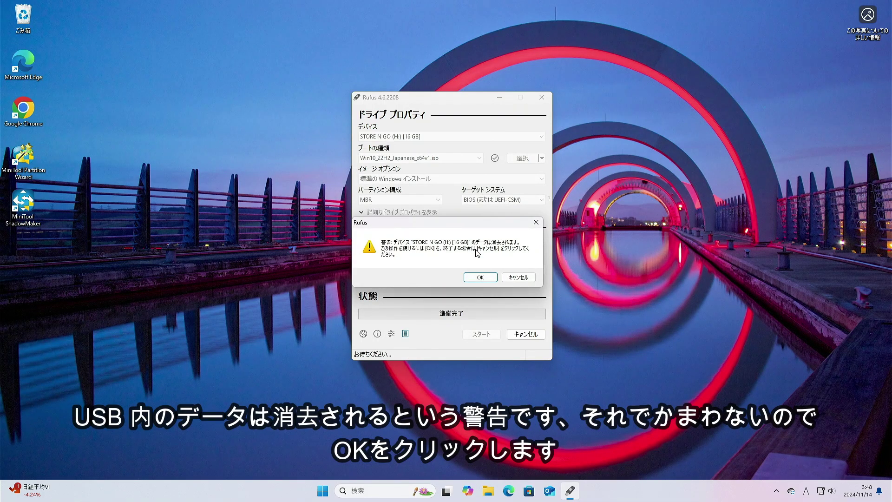
left_click(482, 277)
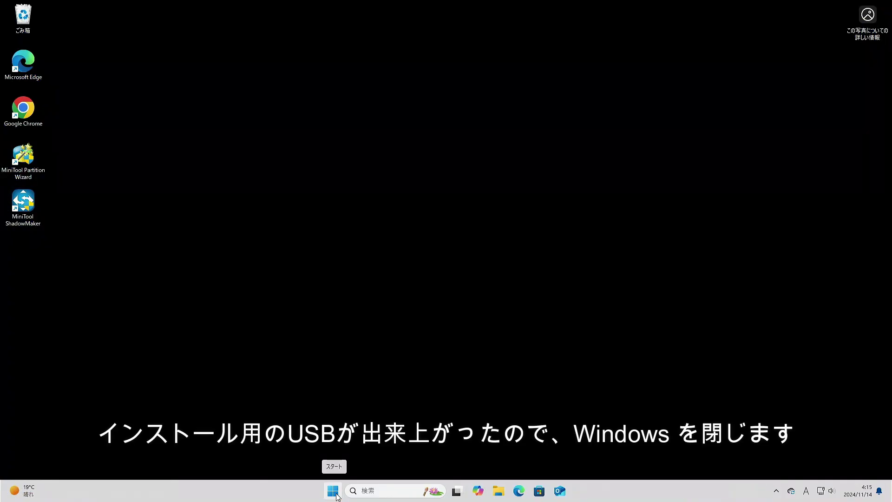
Step: Shut down Windows from the power options
left_click(334, 491)
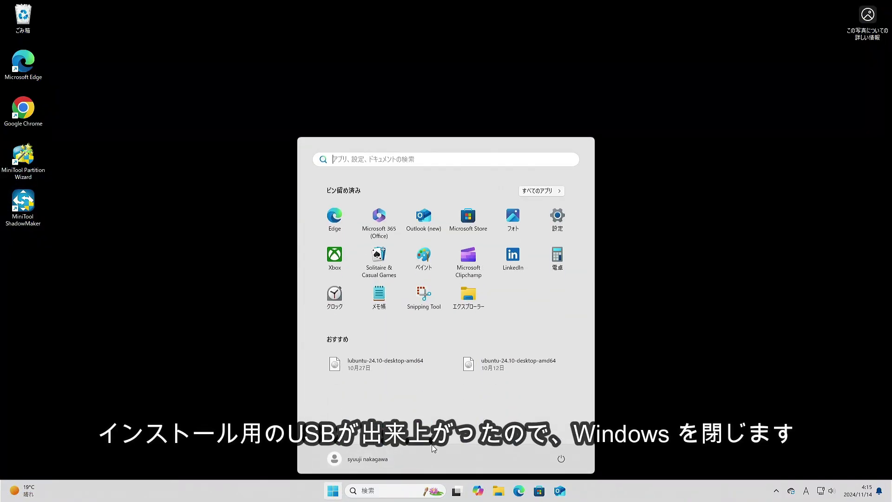
left_click(561, 459)
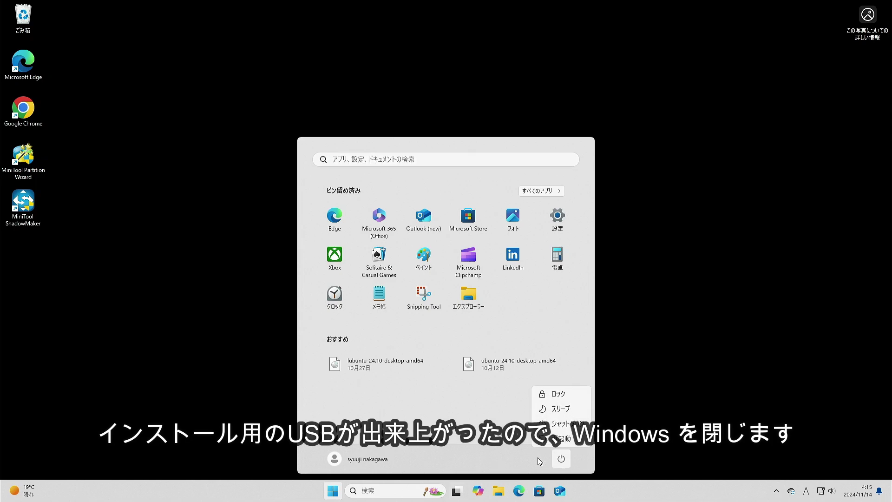
left_click(552, 423)
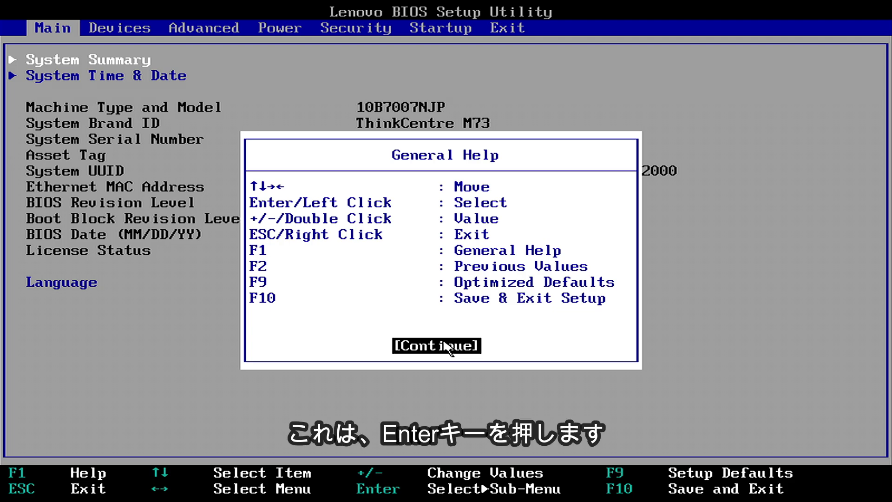
Step: Dismiss the General Help and go to the BIOS Startup settings
key("Return")
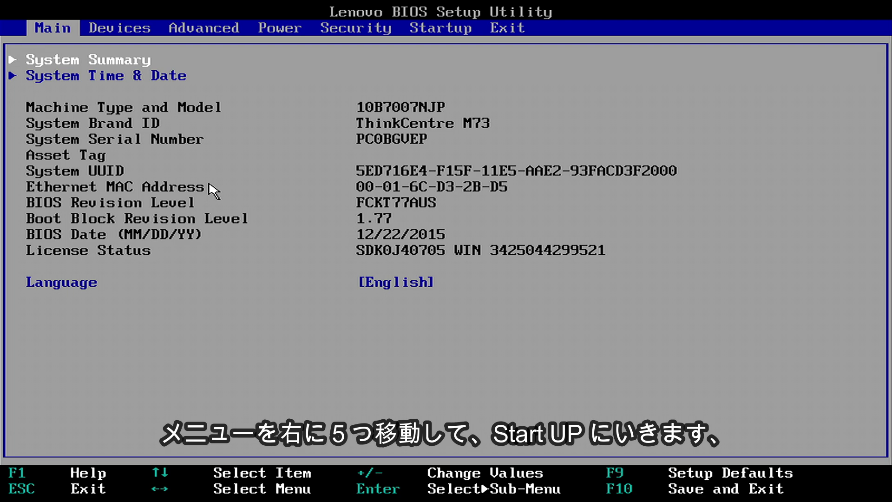
key("Right")
key("Right")
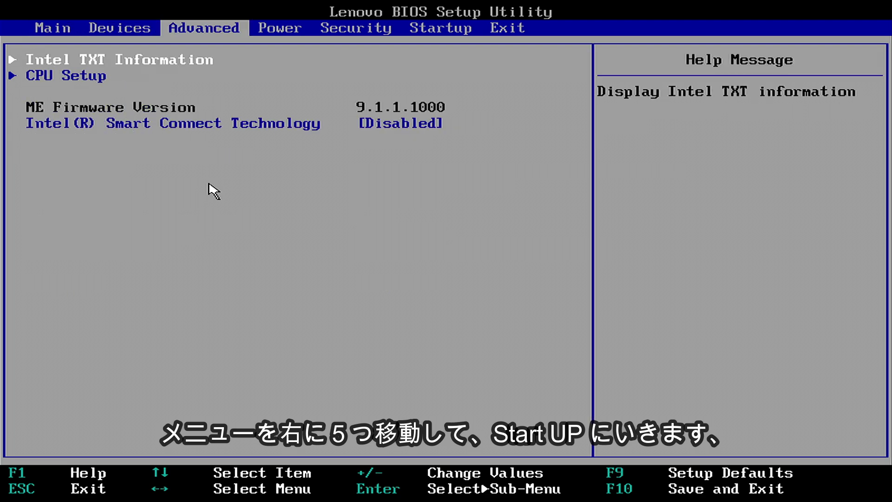
key("Right")
key("Right")
key("Right")
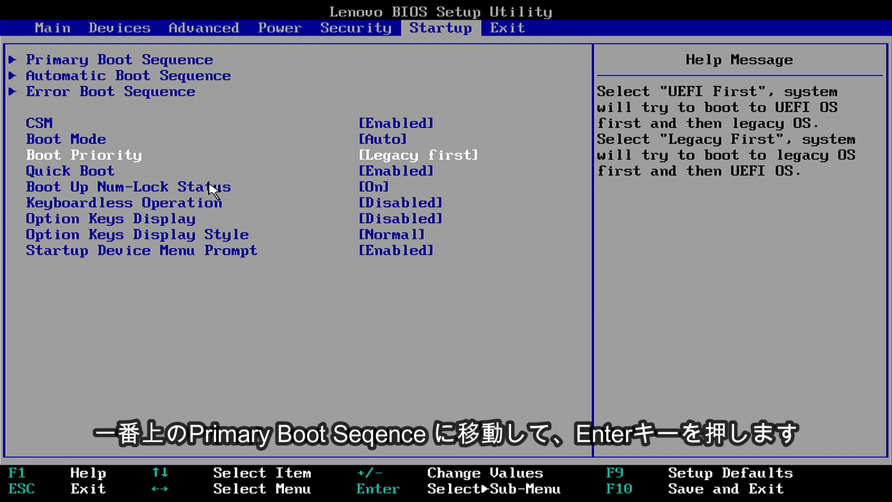
Step: Move USB HDD above SATA 1 to first place in the Primary Boot Sequence
key("Up")
key("Up")
key("Up")
key("Up")
key("Up")
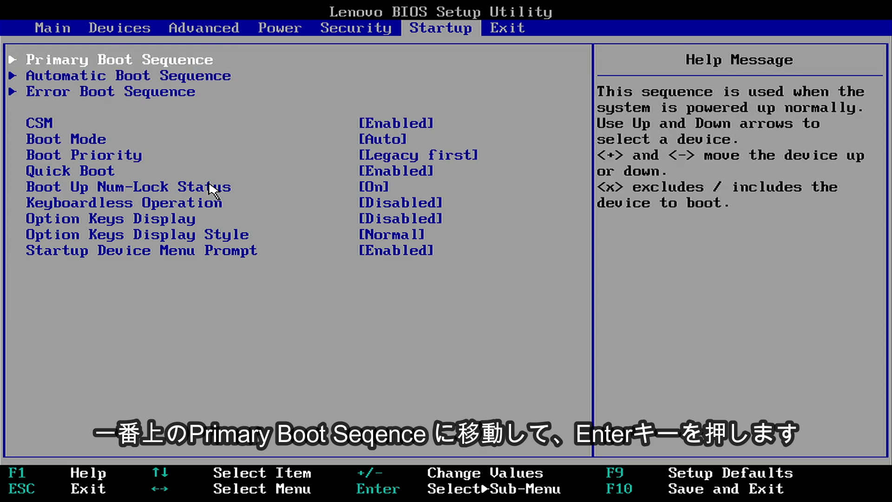
key("Return")
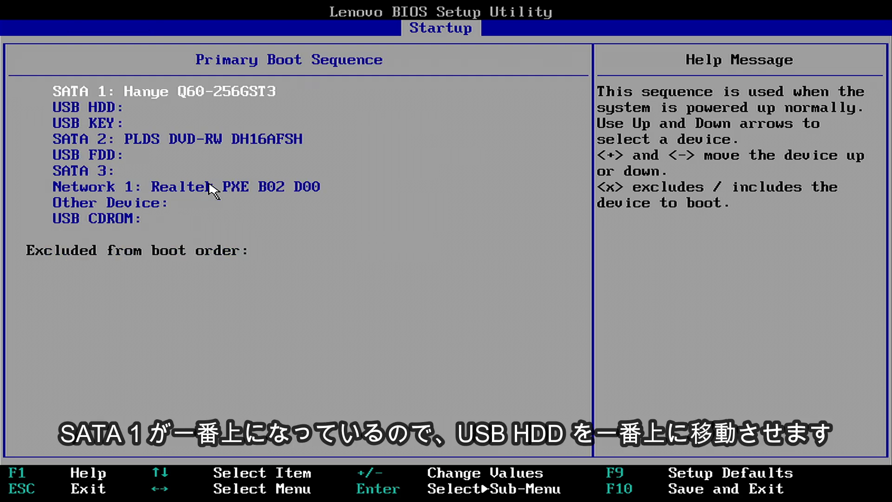
key("Down")
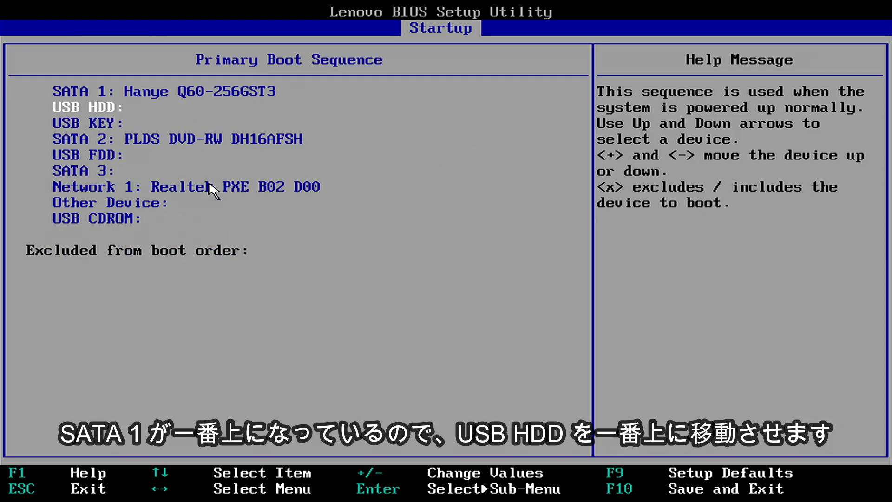
key("plus")
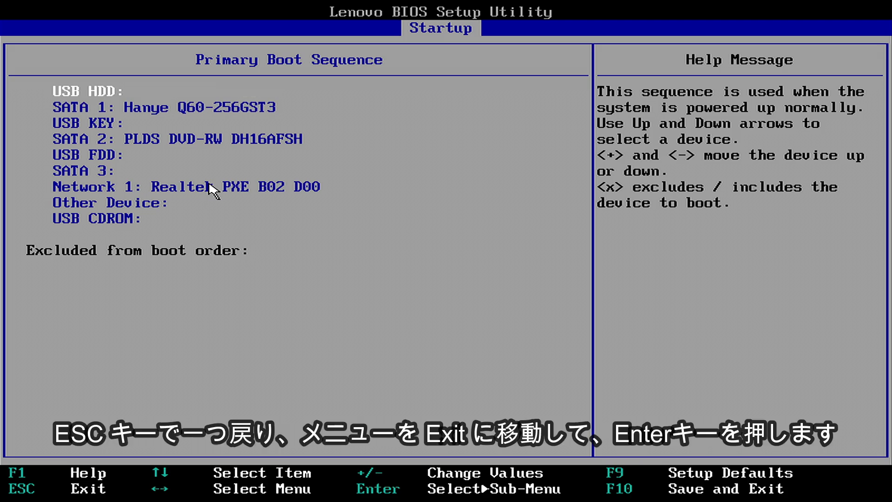
key("Escape")
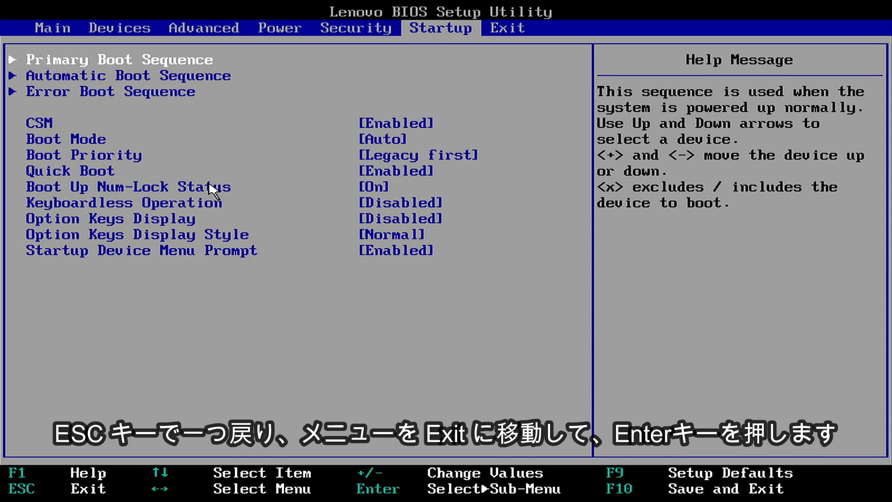
Step: Save the BIOS configuration changes and exit setup
key("Right")
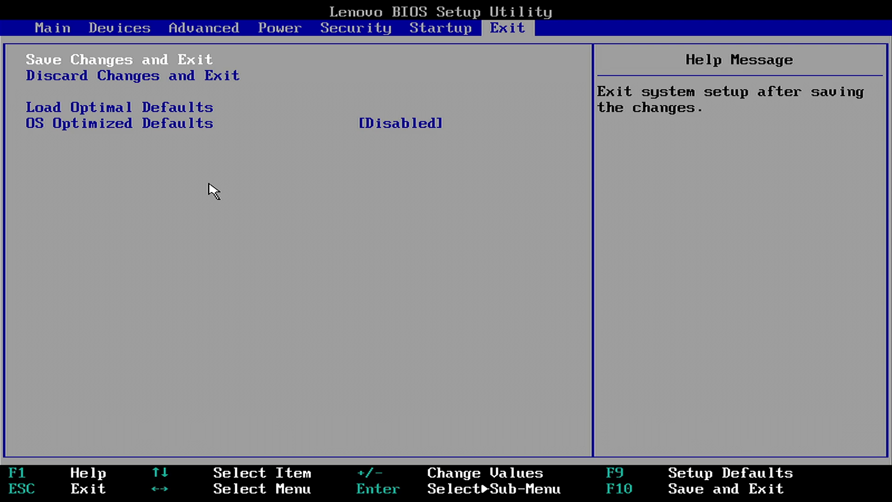
key("Return")
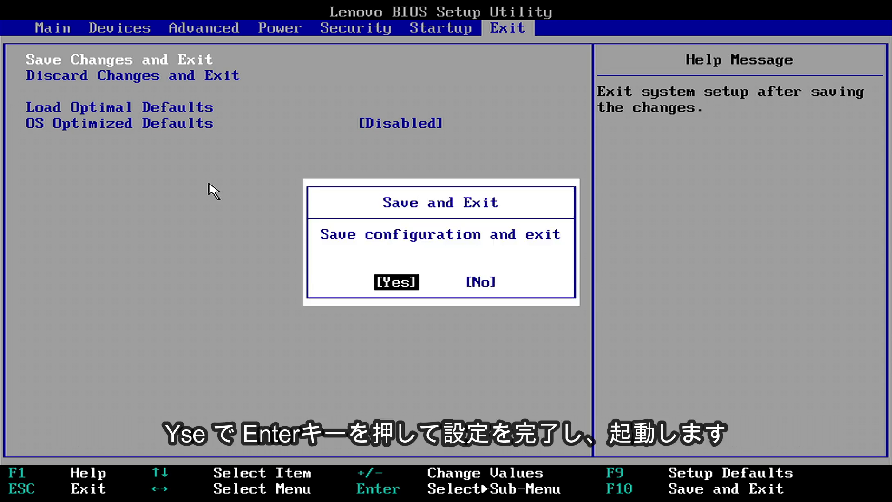
key("Return")
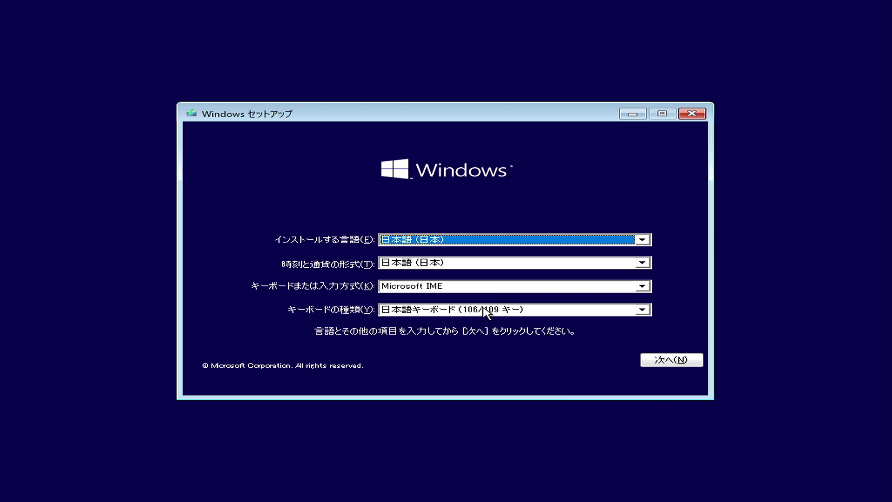
Step: Start the Windows installation with the preset Japanese language and keyboard options, and accept the license terms
left_click(669, 360)
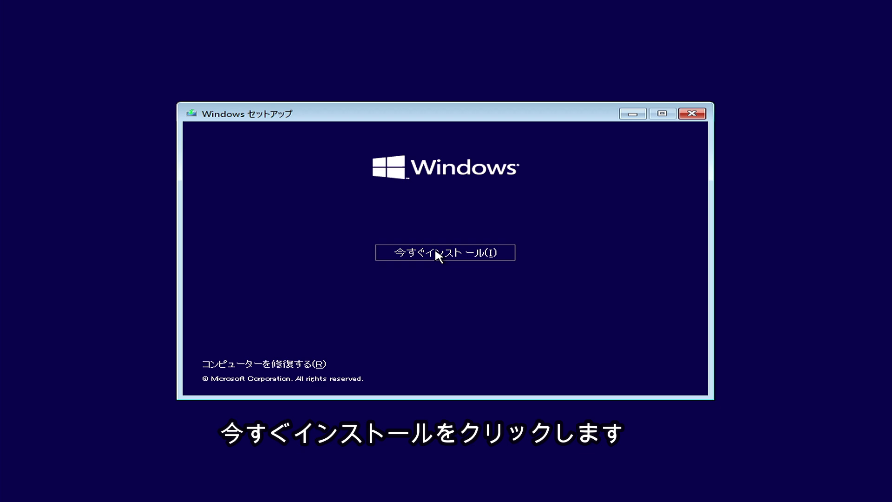
left_click(437, 253)
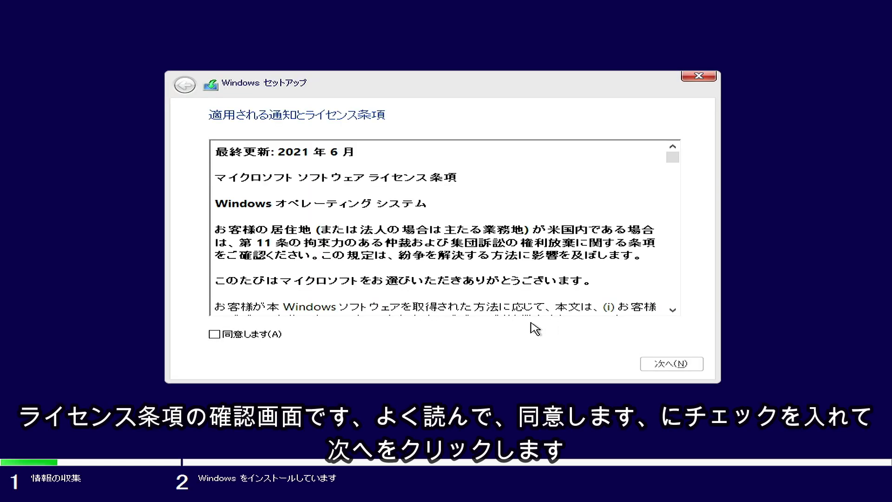
left_click(214, 335)
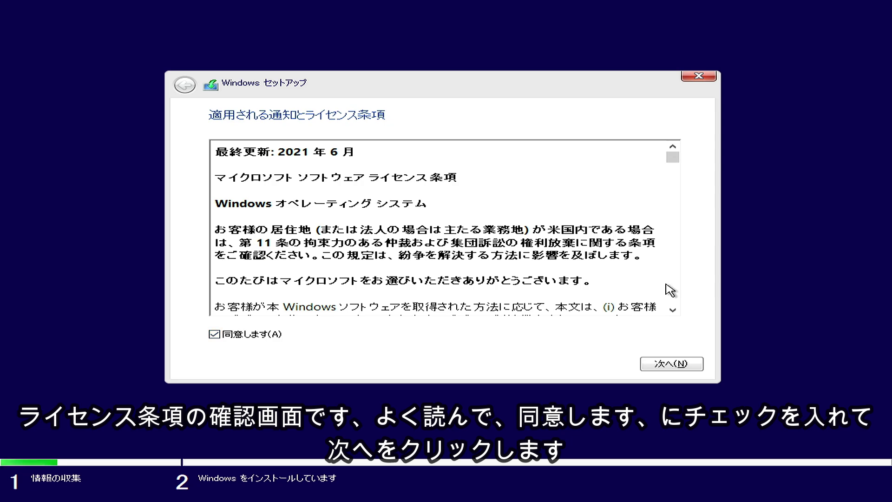
scroll(679, 295, "down", 12)
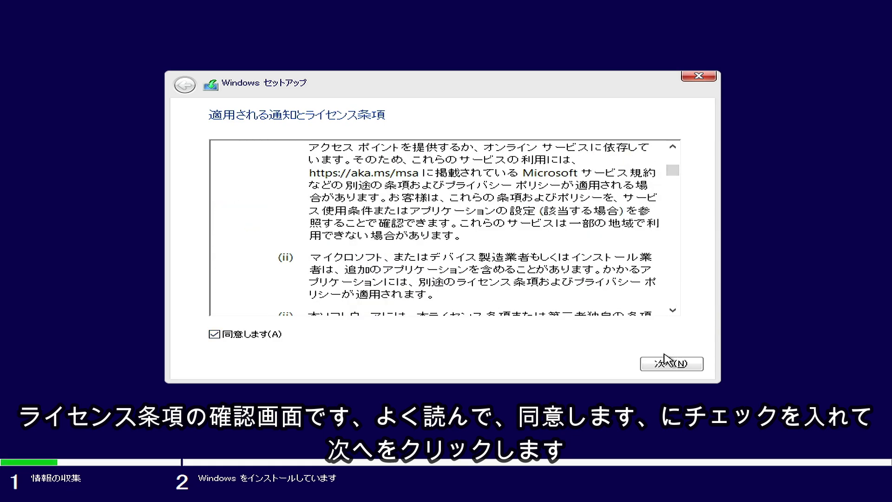
left_click(678, 365)
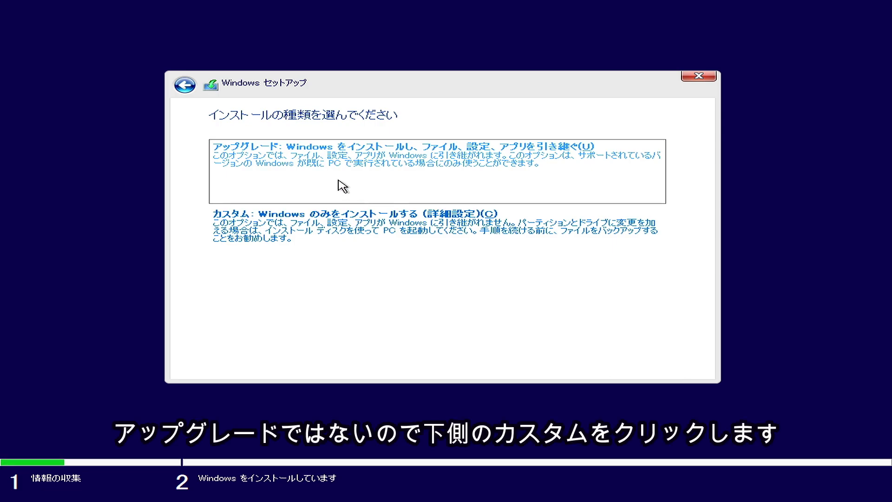
Step: Choose the custom (カスタム) installation and delete all three partitions on drive 0 (ドライブ 0), accepting the data loss
left_click(340, 228)
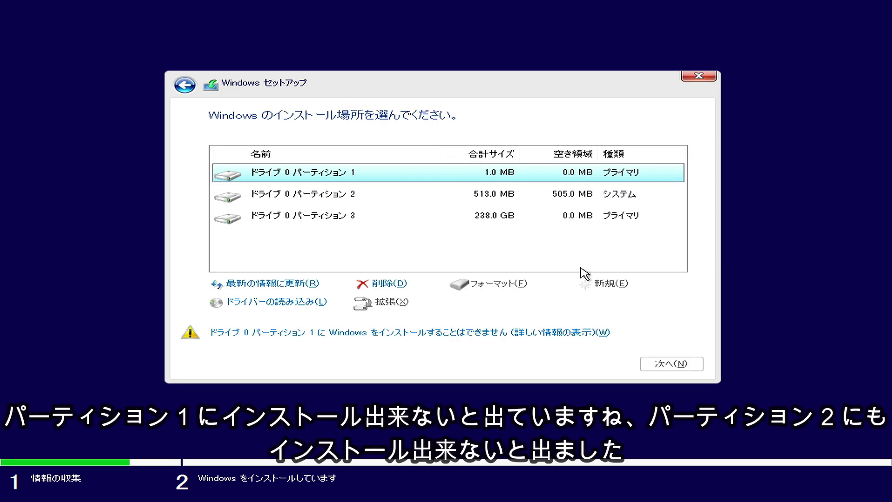
left_click(323, 199)
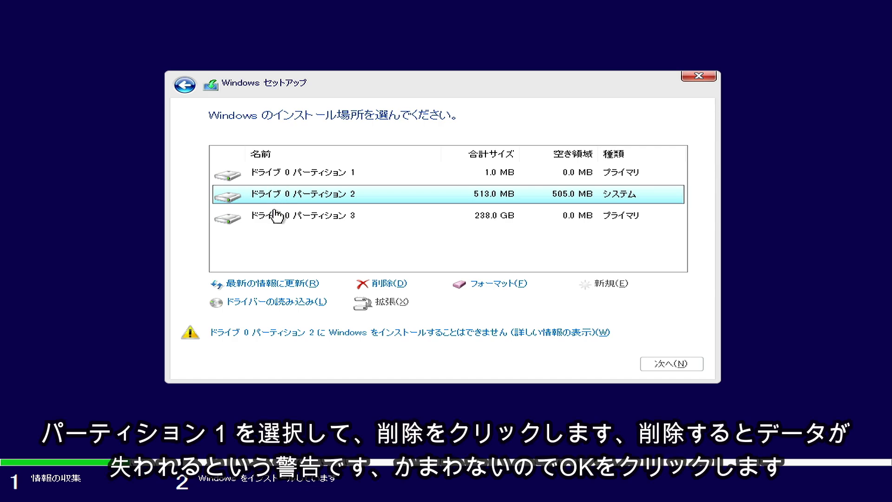
left_click(287, 175)
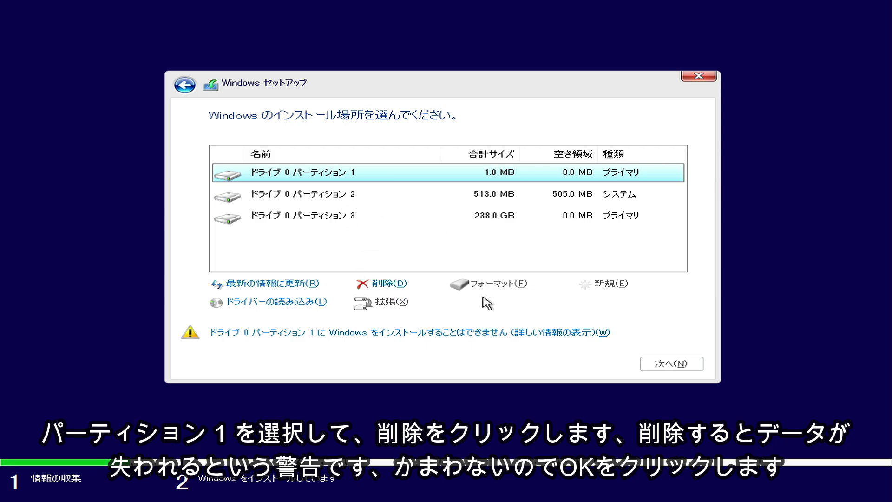
left_click(384, 283)
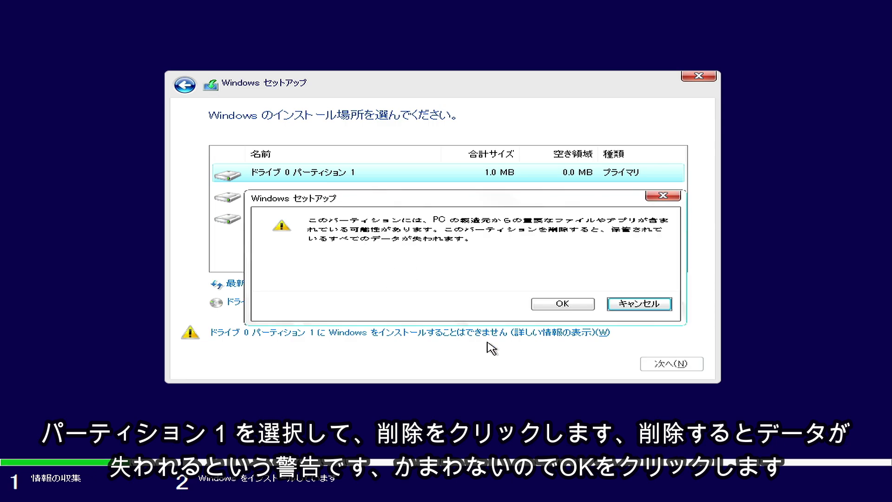
left_click(553, 306)
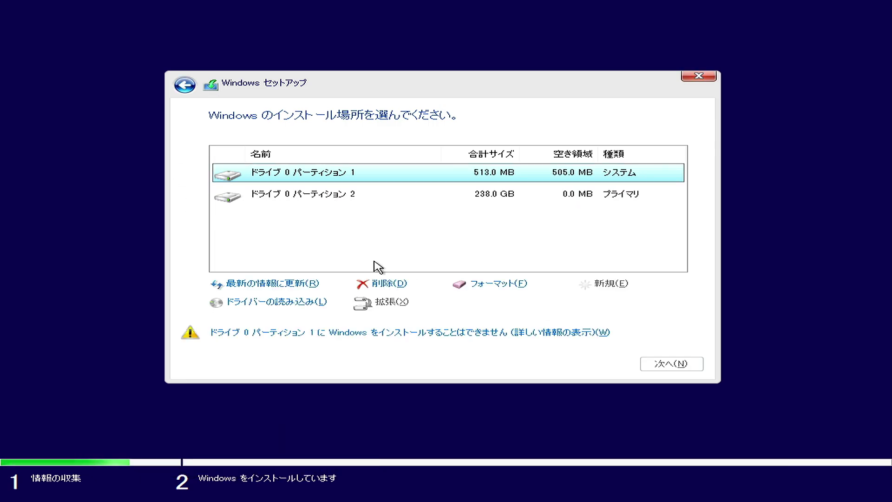
left_click(390, 283)
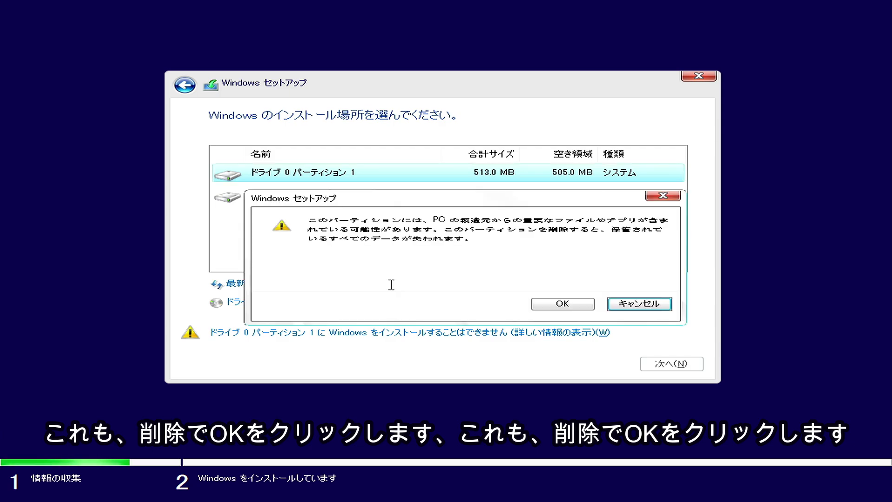
left_click(542, 307)
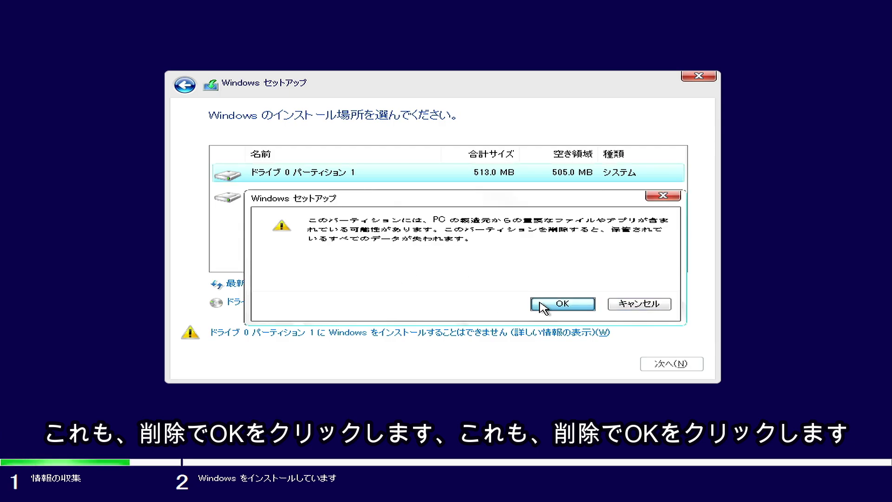
left_click(321, 195)
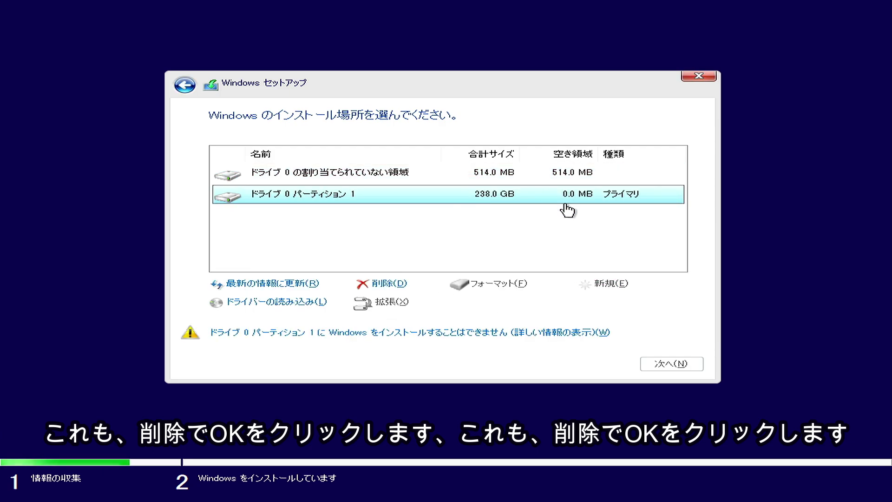
left_click(389, 289)
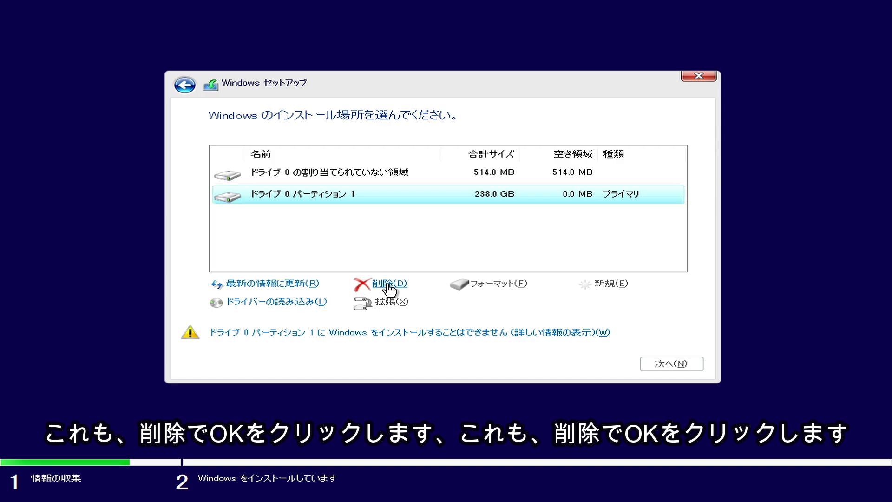
left_click(562, 307)
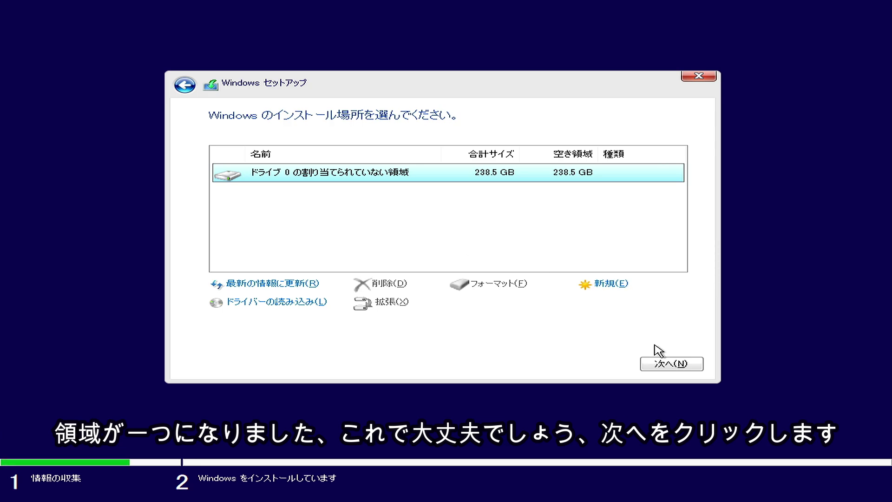
Step: Install Windows in the unallocated space of drive 0 and restart immediately once setup asks for it
left_click(667, 364)
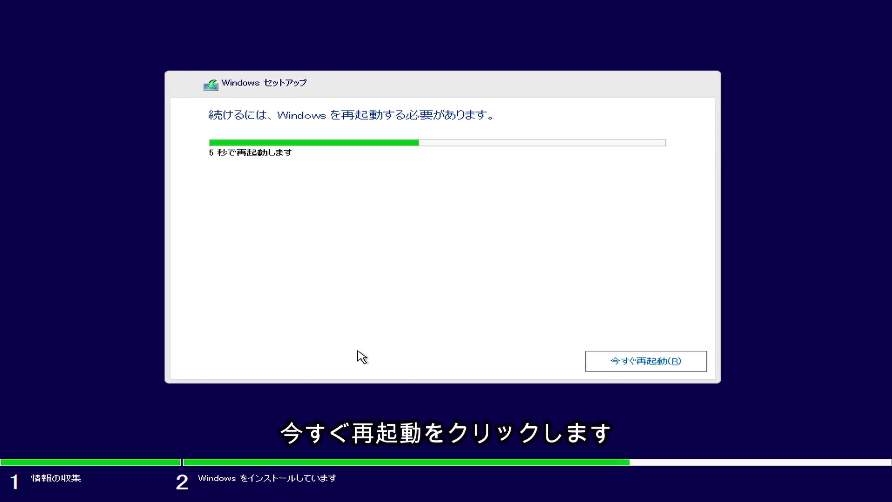
left_click(630, 362)
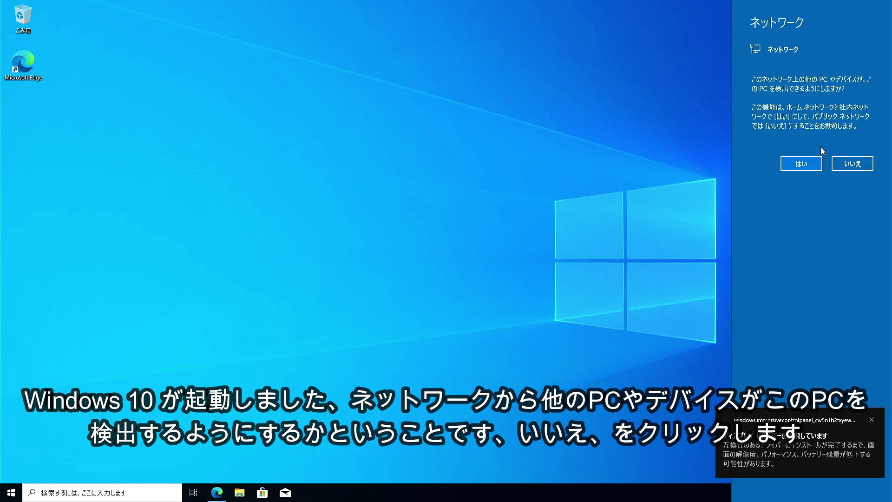
Step: Decline making the PC discoverable on the network, and restart Windows
left_click(848, 164)
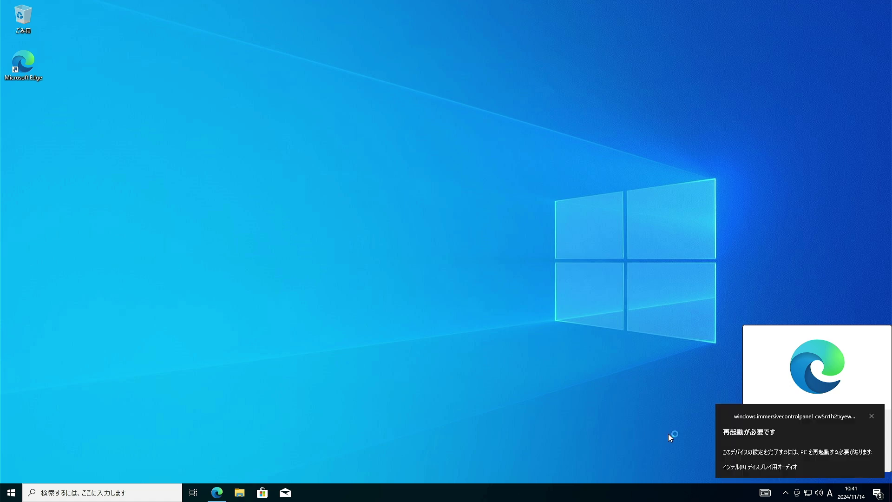
left_click(16, 499)
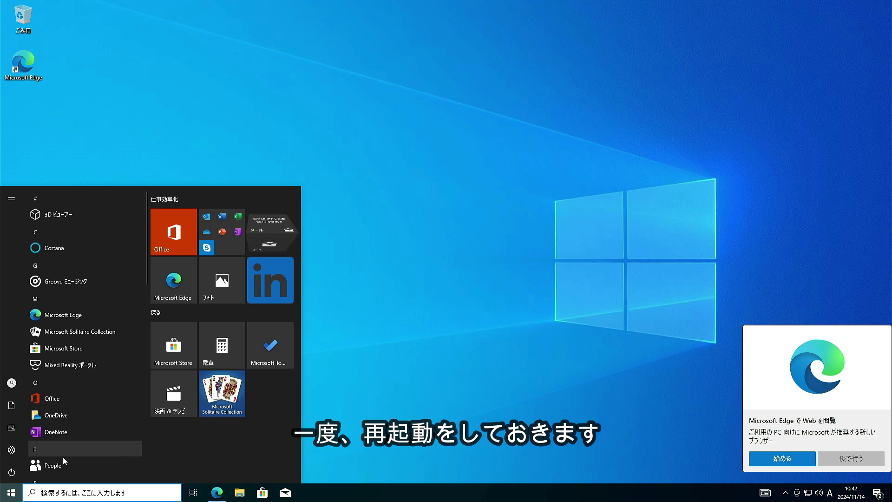
left_click(14, 472)
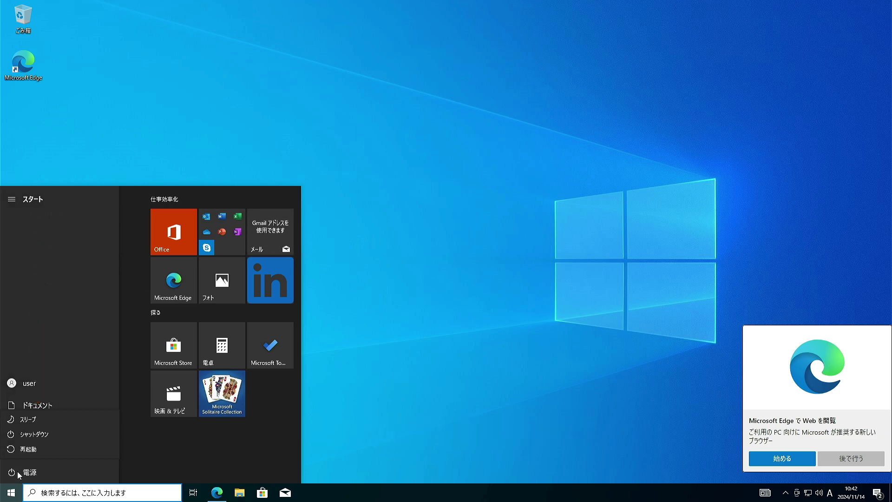
left_click(30, 449)
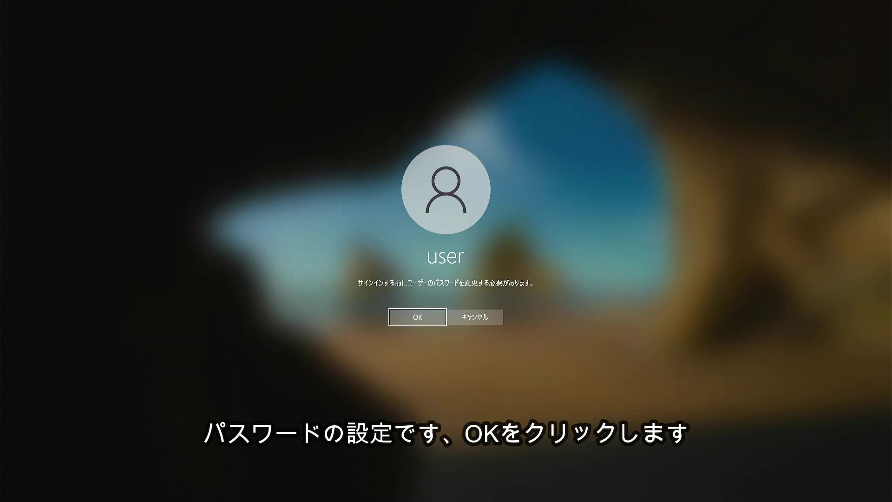
Step: Complete the required password change for the local account with all password fields left blank, and sign in
left_click(417, 318)
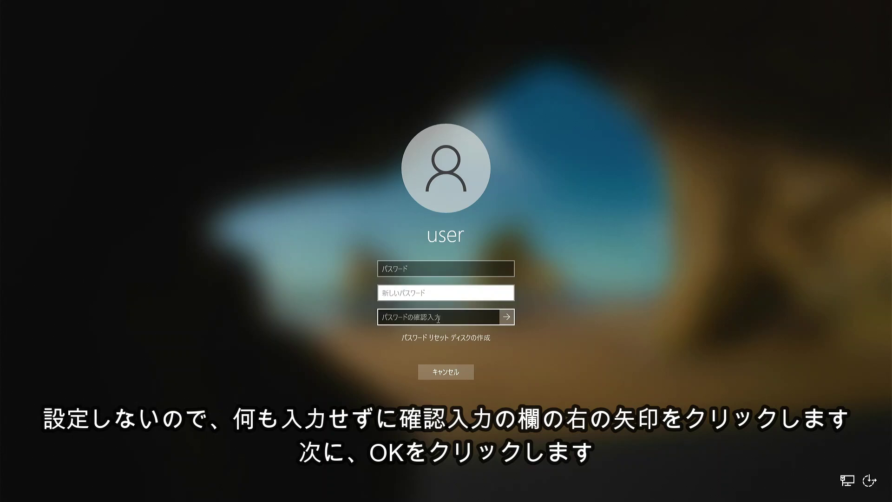
left_click(506, 317)
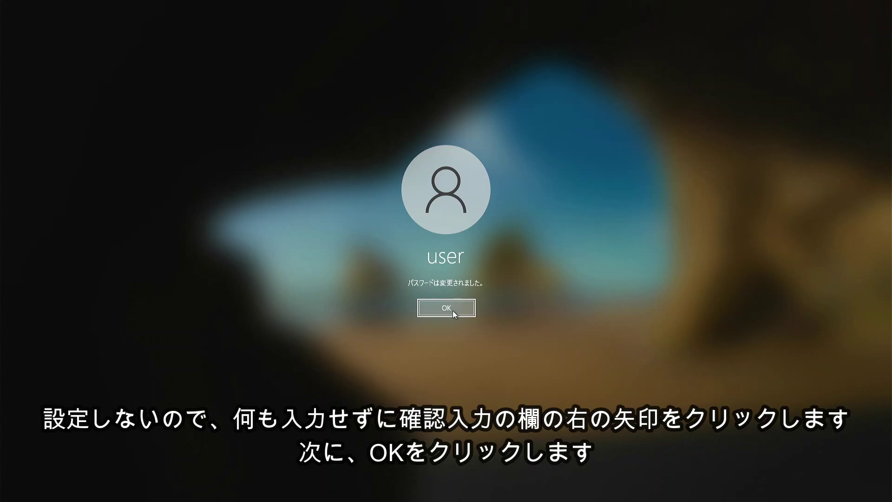
left_click(453, 310)
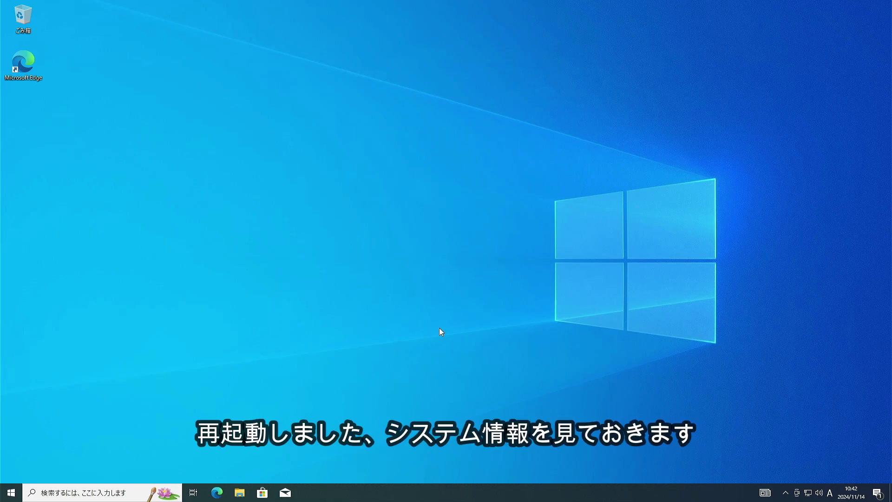
Step: Review the device and Windows specifications on the system's 詳細情報 (About) page in Settings, and close Settings
left_click(11, 492)
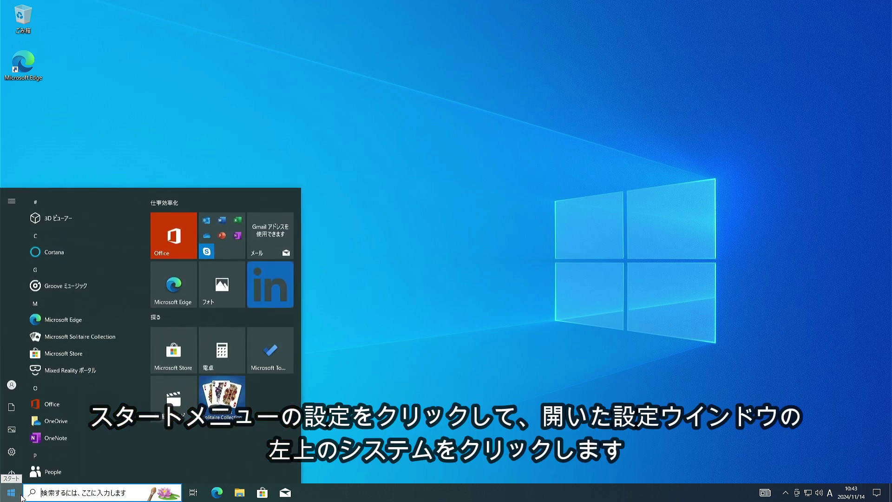
left_click(12, 450)
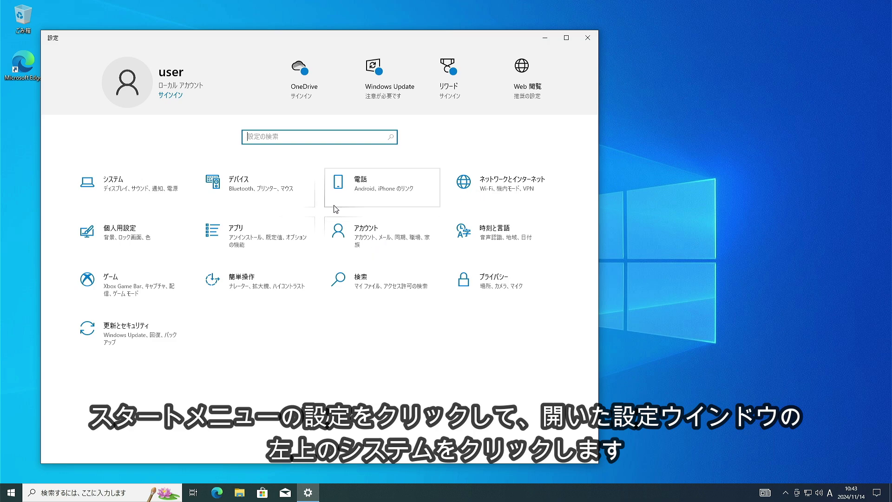
left_click(141, 192)
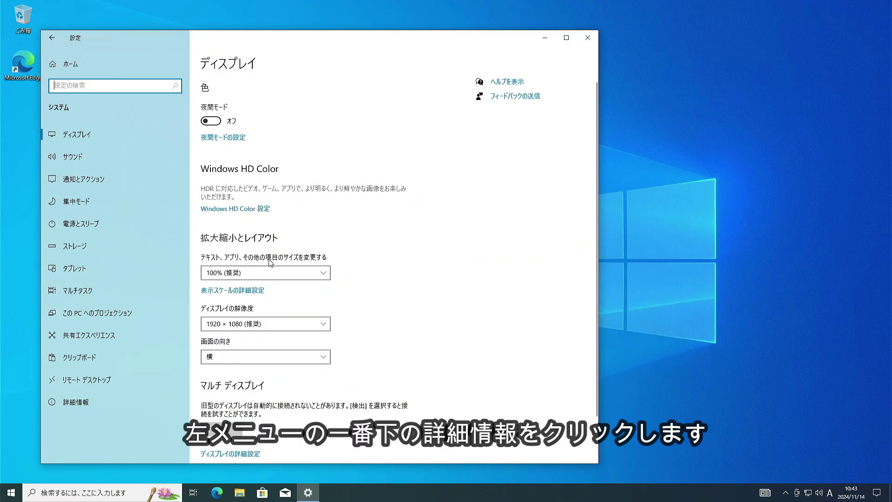
left_click(124, 403)
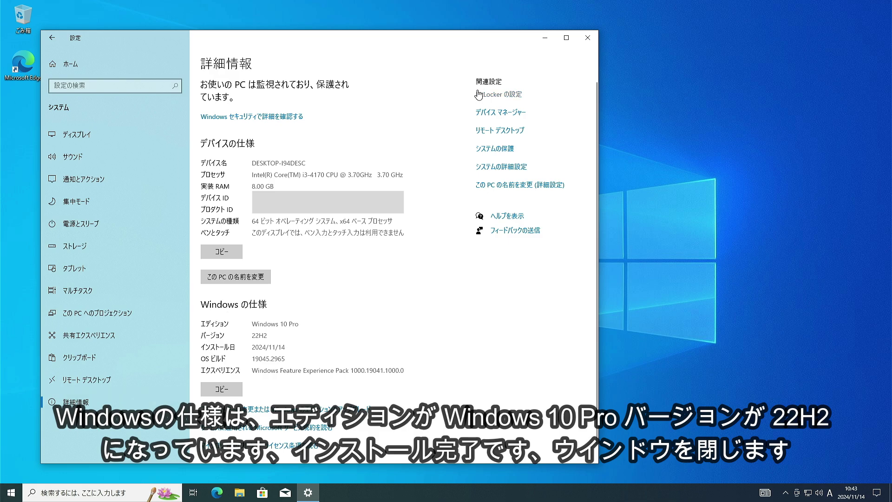
left_click(589, 39)
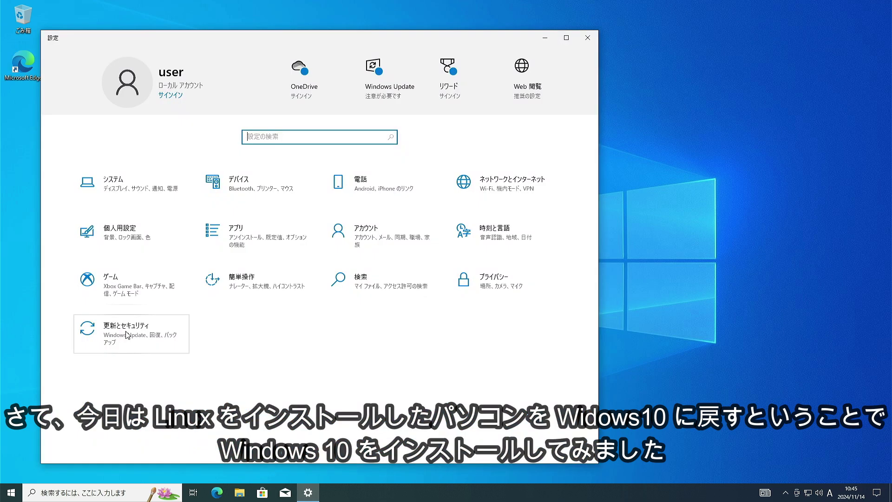
Step: Check the Windows Update status under 更新とセキュリティ (Update & Security) in Settings, and close Settings
left_click(127, 339)
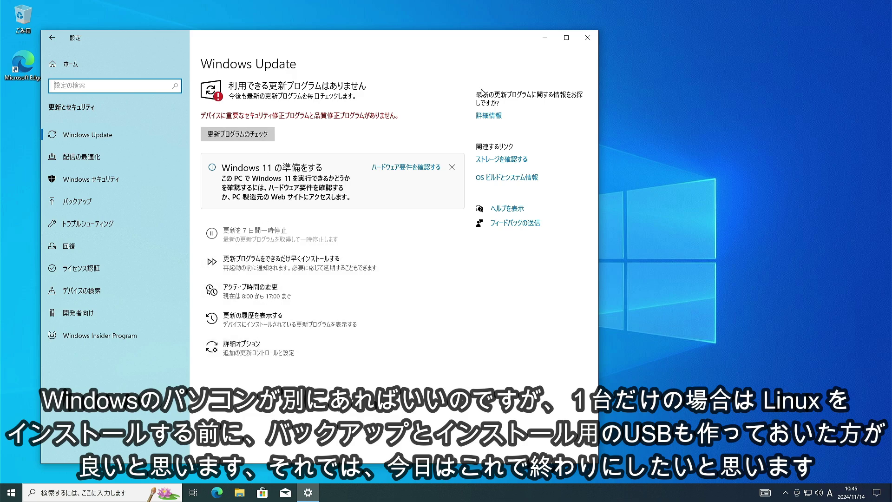
left_click(587, 38)
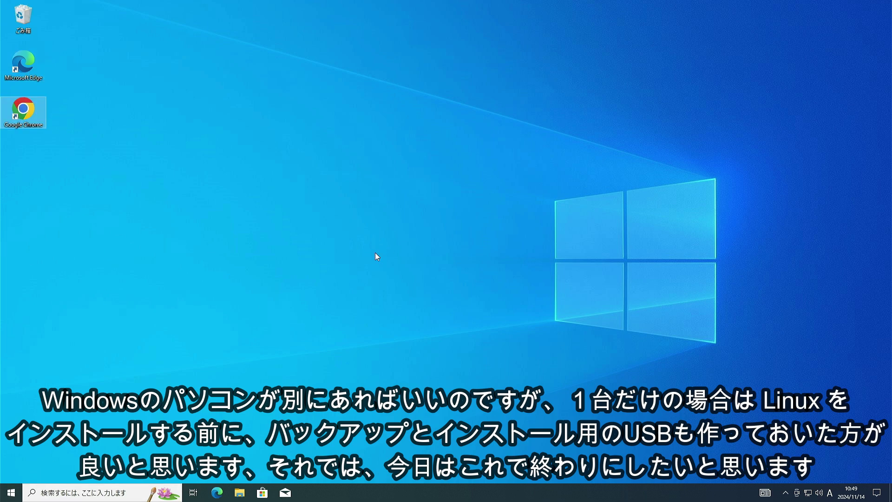
Step: Bring up the power options (電源) for shutting down the PC
left_click(11, 494)
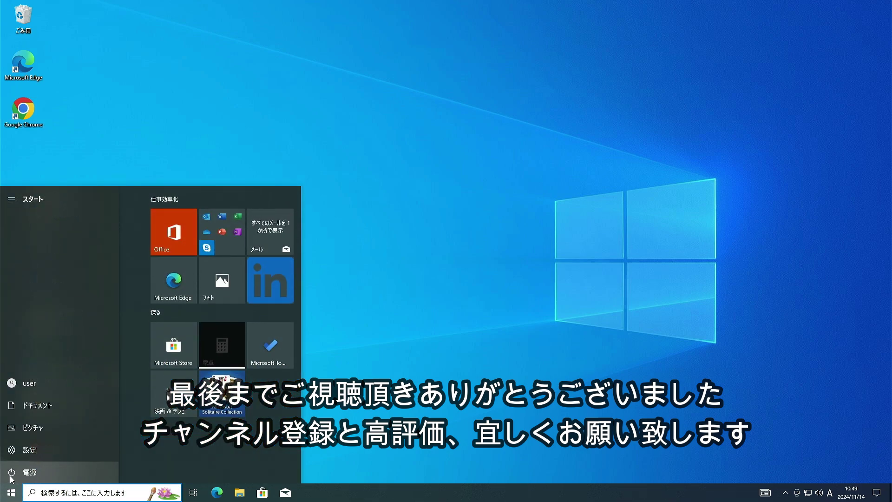
left_click(56, 462)
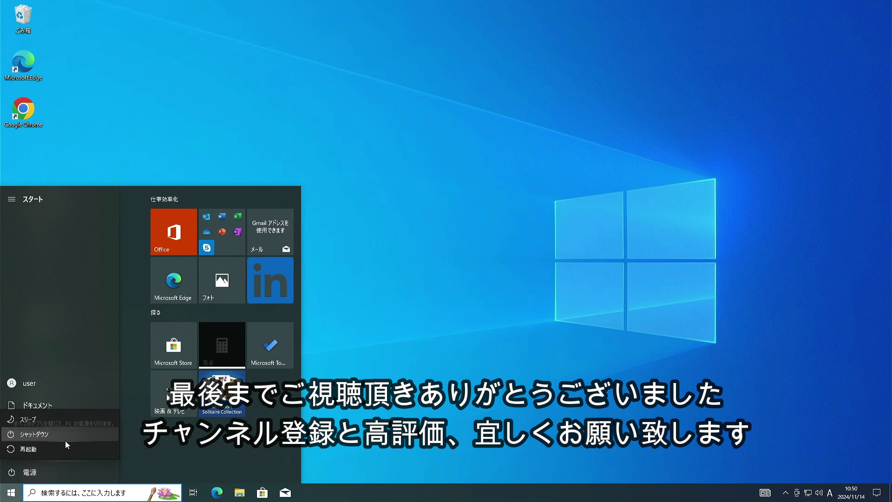